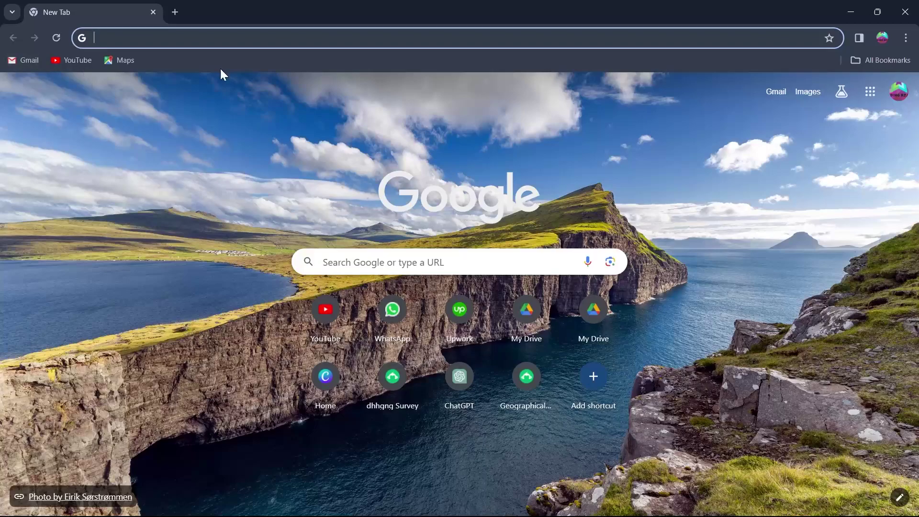
# - Close Chrome, refresh the desktop, and relaunch Google Chrome
pyautogui.click(905, 12)
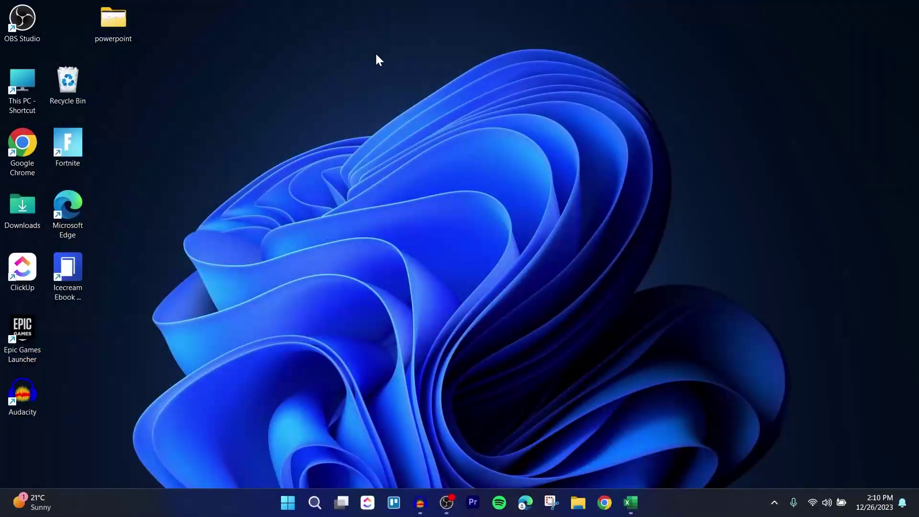
pyautogui.rightClick(376, 54)
pyautogui.click(483, 106)
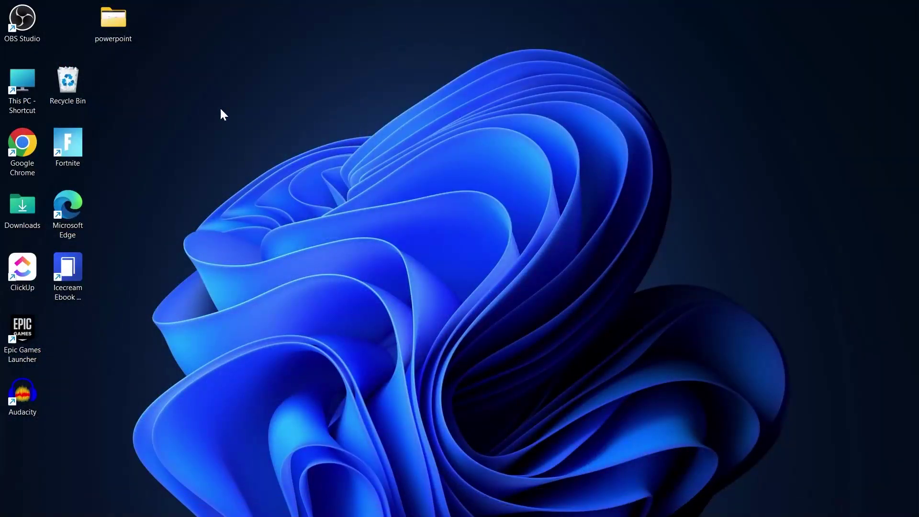
pyautogui.doubleClick(19, 152)
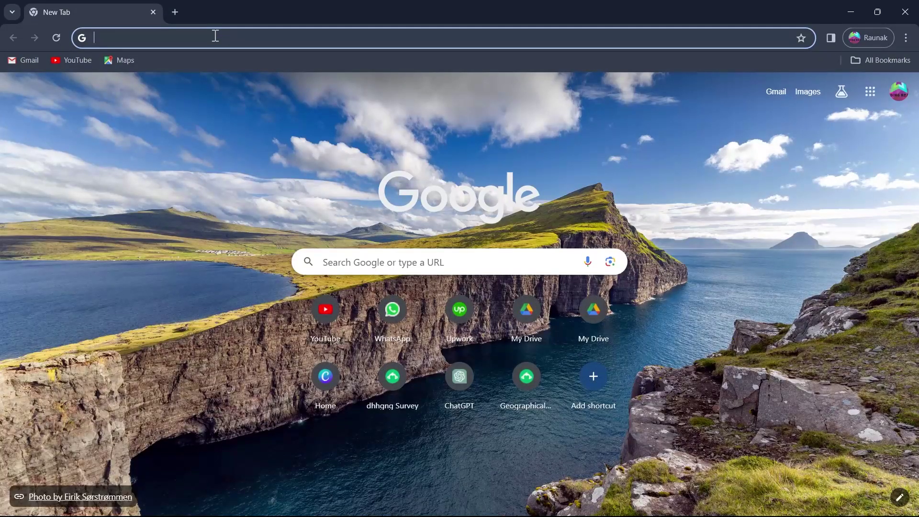
# - Search Google for 'surveymonkey login' and select the SurveyMonkey ad's first description line
pyautogui.click(216, 36)
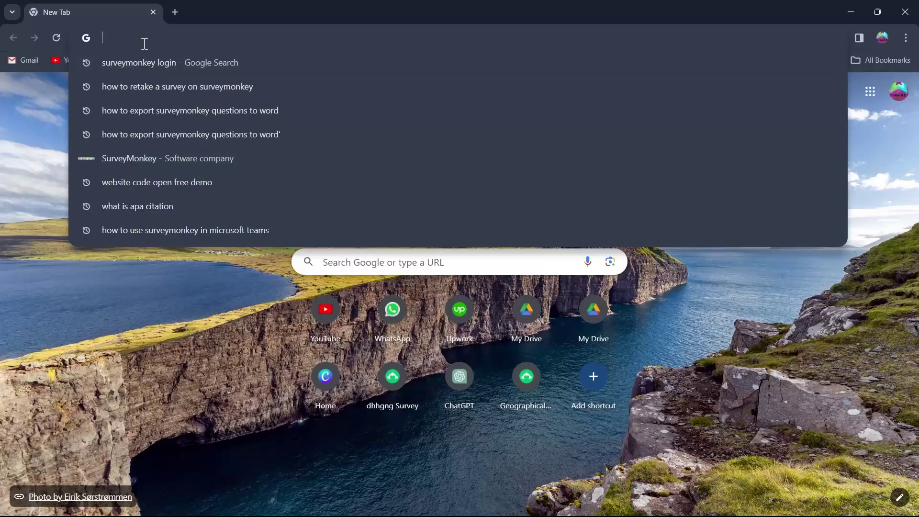
pyautogui.click(187, 64)
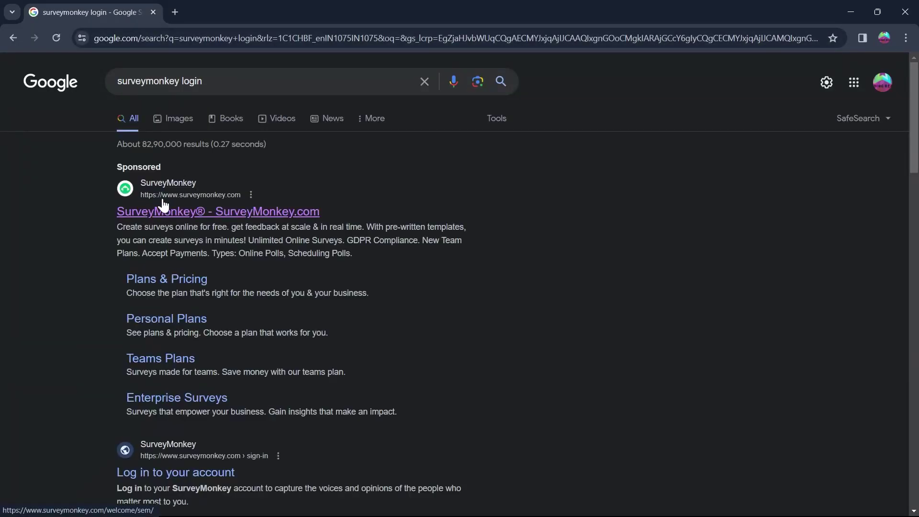
pyautogui.rightClick(162, 203)
pyautogui.tripleClick(74, 233)
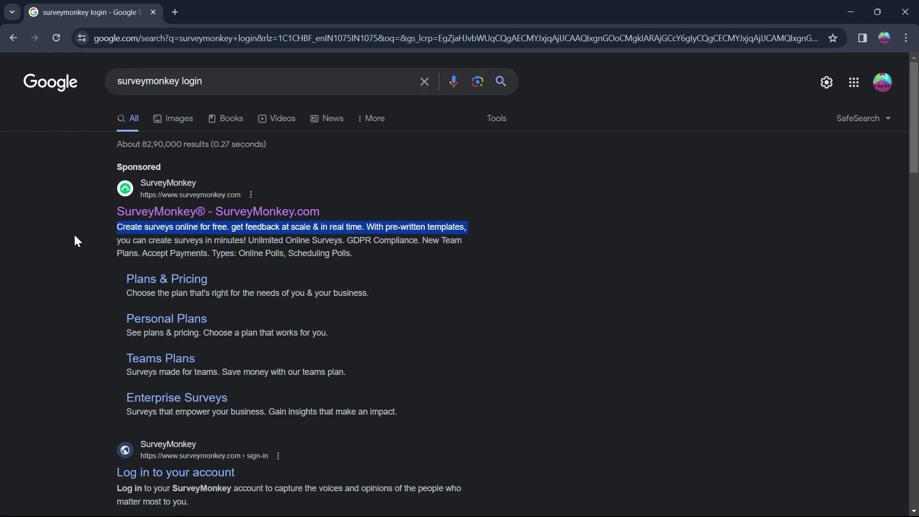
pyautogui.keyDown('ctrl'); pyautogui.scroll(6, 162, 196); pyautogui.keyUp('ctrl')
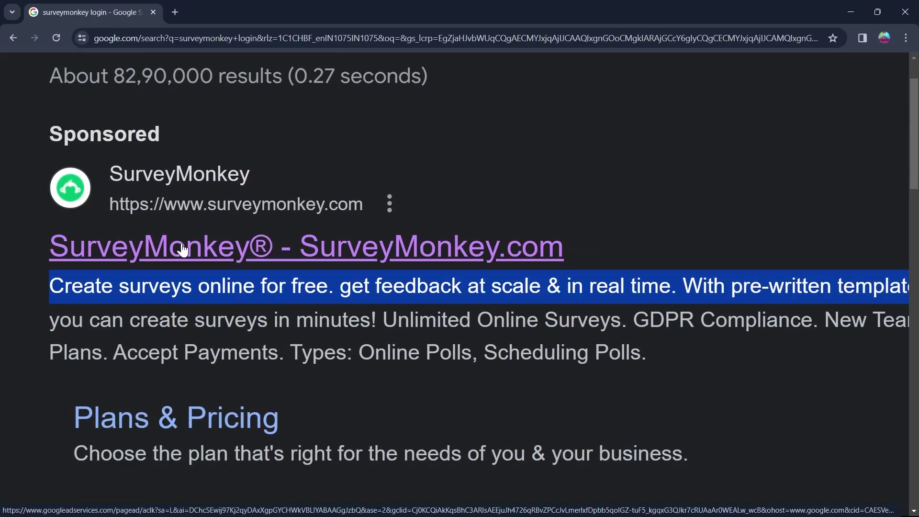
pyautogui.keyDown('ctrl'); pyautogui.scroll(-6, 182, 249); pyautogui.keyUp('ctrl')
# - Open SurveyMonkey from the ad and begin a free sign-up, agreeing to the Terms of Use
pyautogui.click(239, 209)
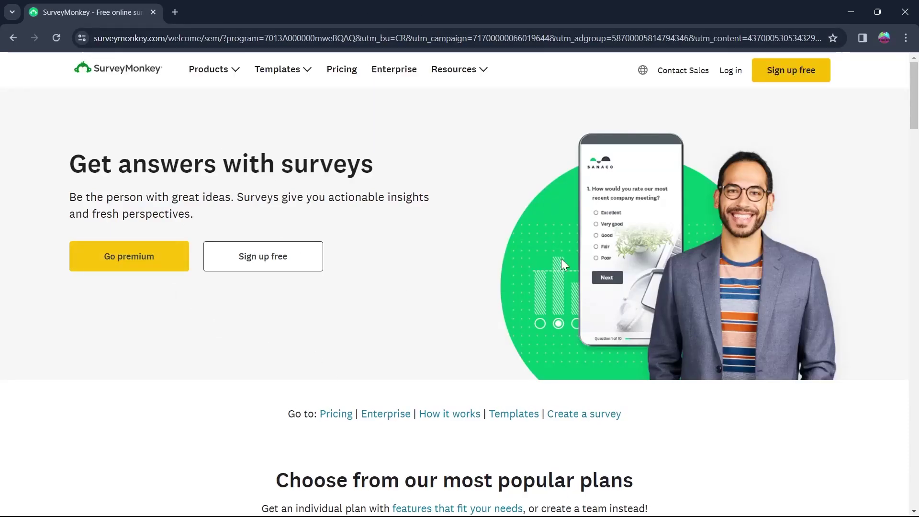
pyautogui.click(797, 71)
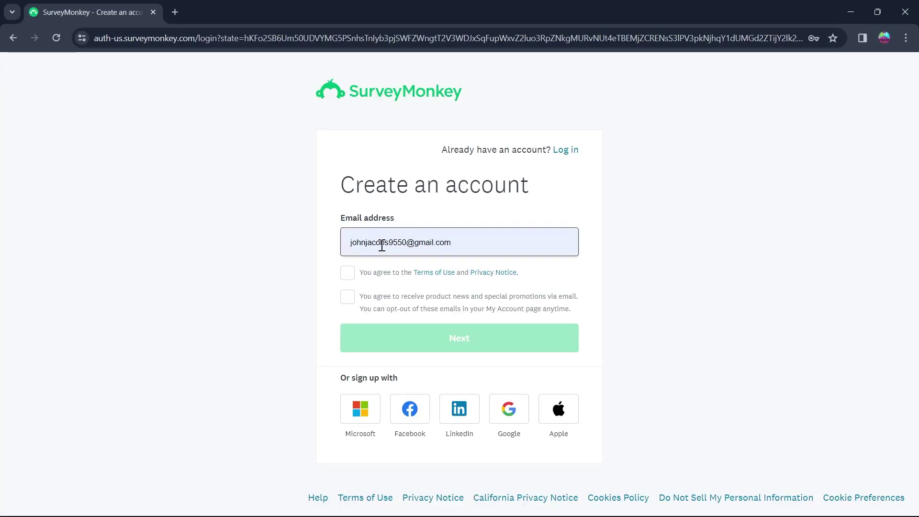
pyautogui.click(348, 277)
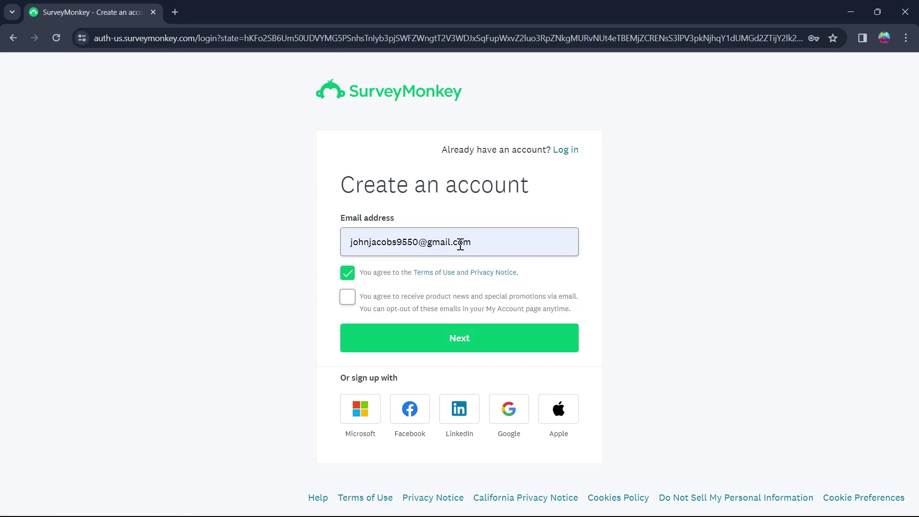
pyautogui.doubleClick(417, 243)
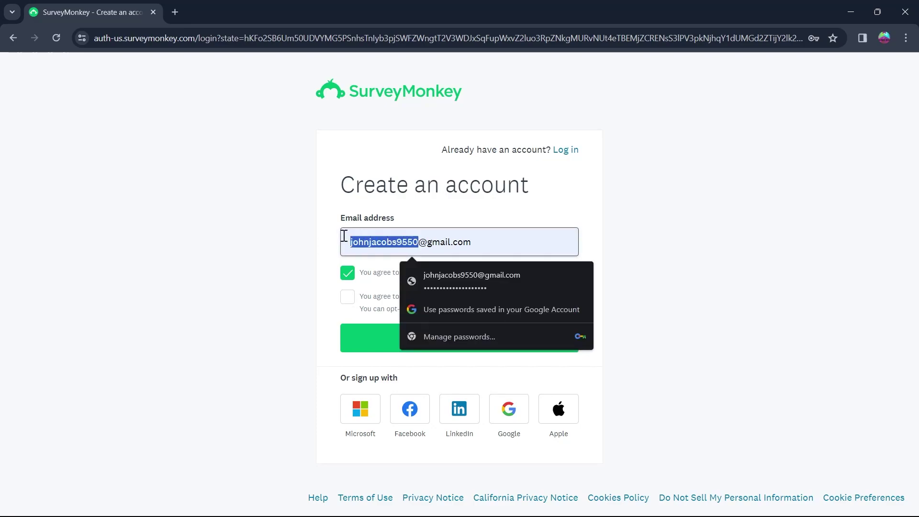
pyautogui.click(335, 172)
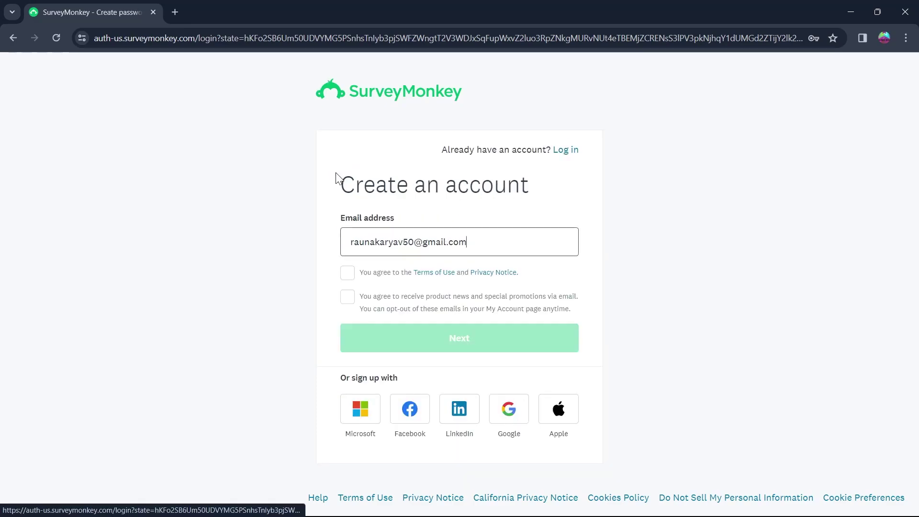
# - Go back through browser history to the SurveyMonkey welcome page
pyautogui.click(13, 38)
pyautogui.rightClick(13, 38)
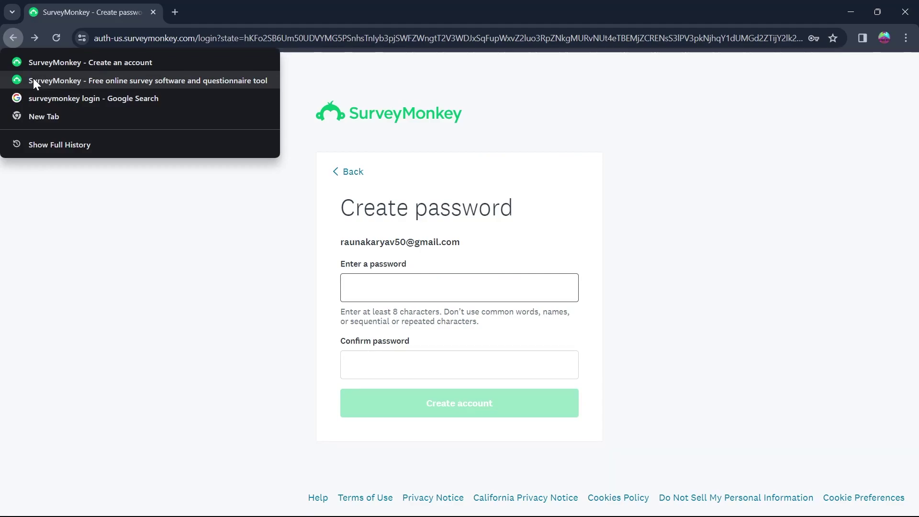
pyautogui.click(34, 80)
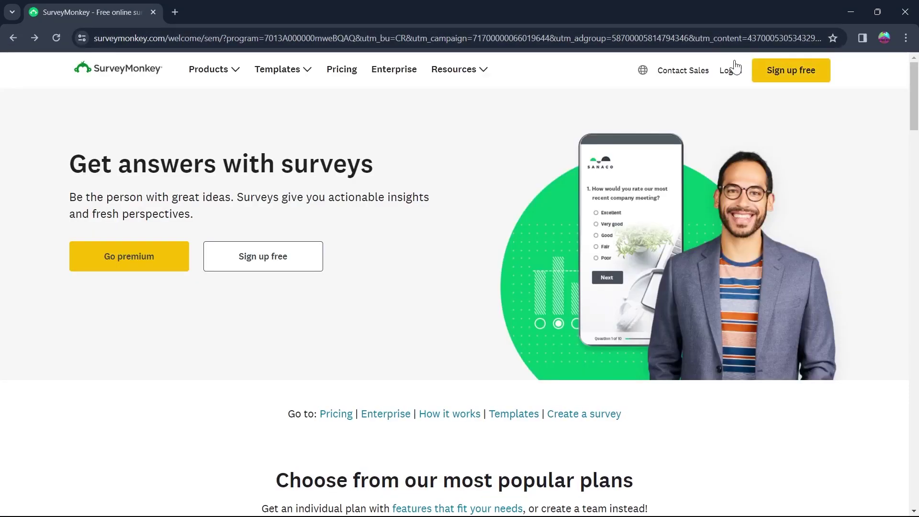
# - Log in with the account e-mail and Chrome's saved password
pyautogui.click(727, 70)
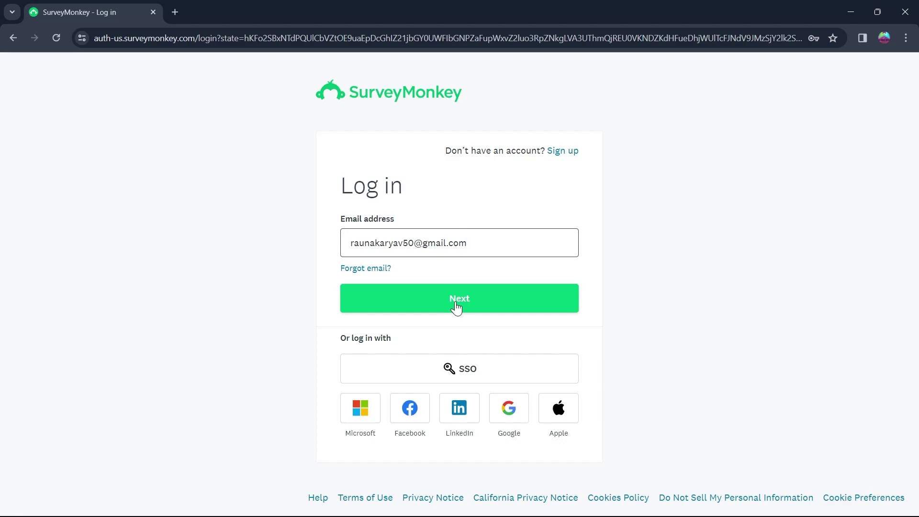
pyautogui.click(455, 304)
pyautogui.click(445, 316)
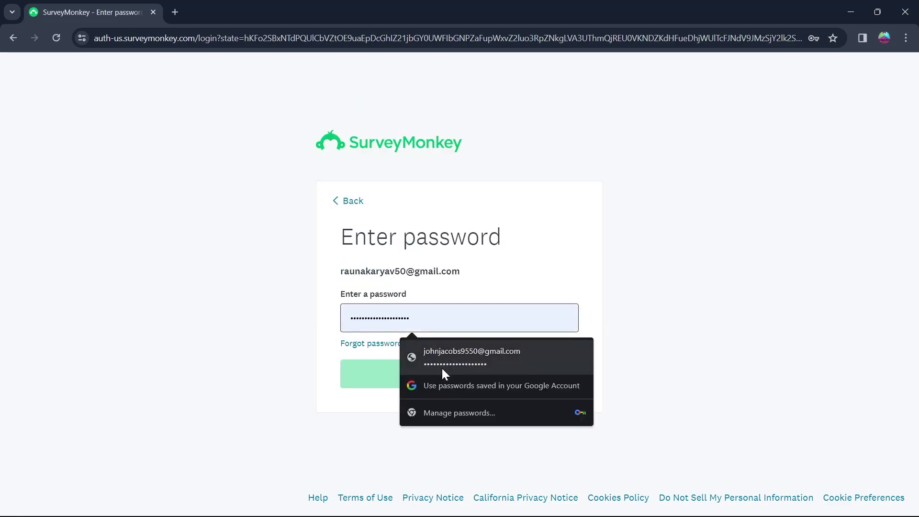
pyautogui.click(441, 369)
pyautogui.click(456, 372)
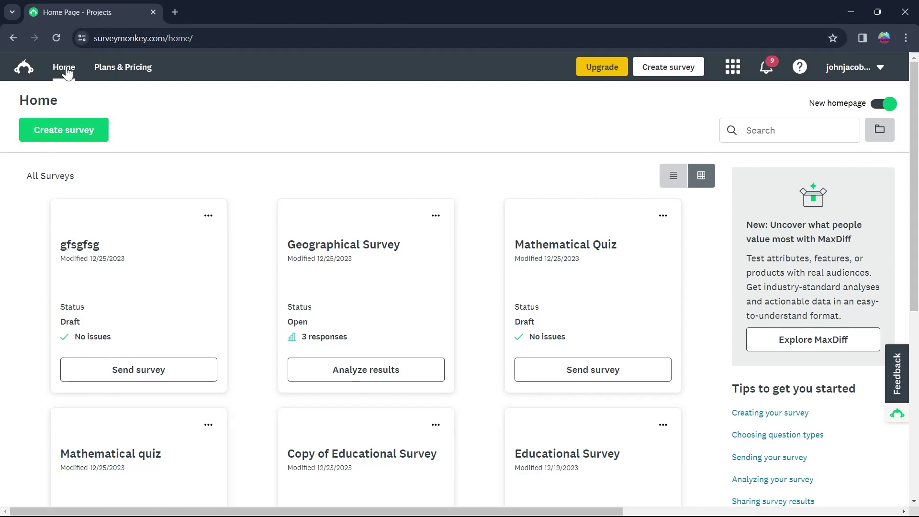
pyautogui.click(139, 70)
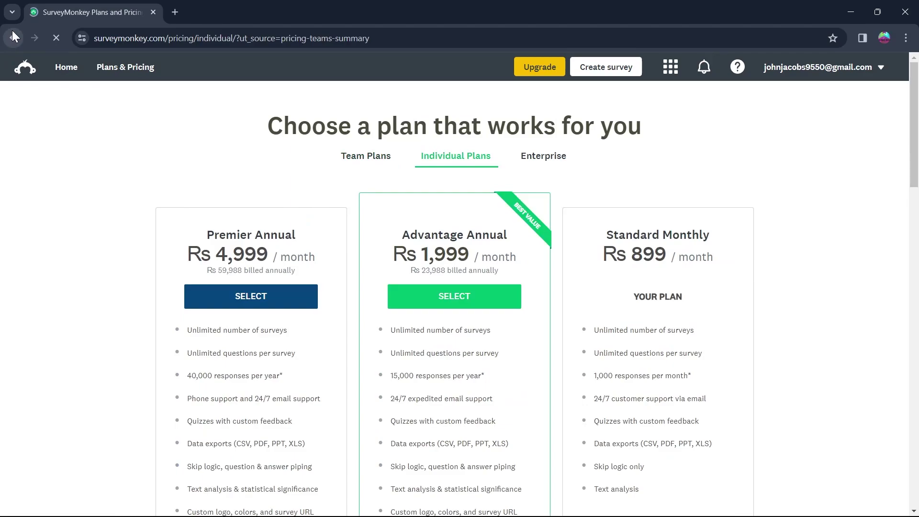
pyautogui.click(12, 30)
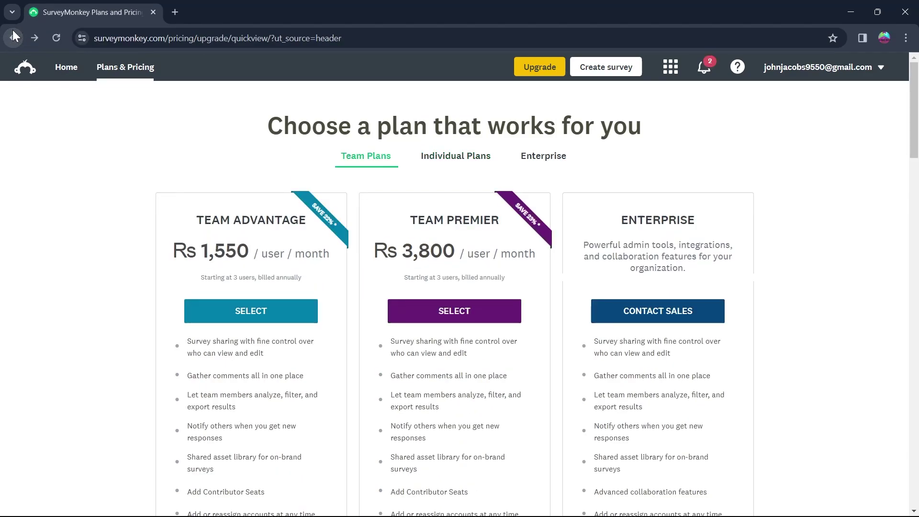
pyautogui.click(12, 29)
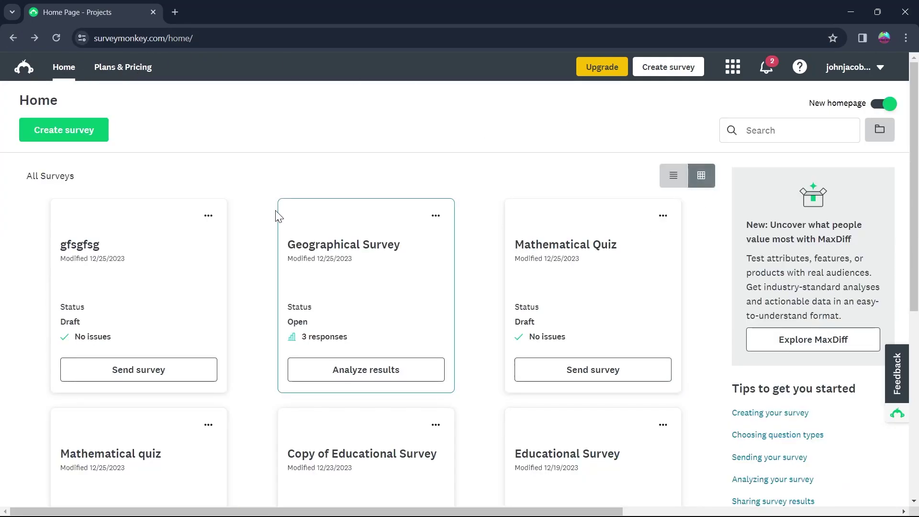
pyautogui.scroll(-1, 123, 195)
pyautogui.scroll(-1, 15, 369)
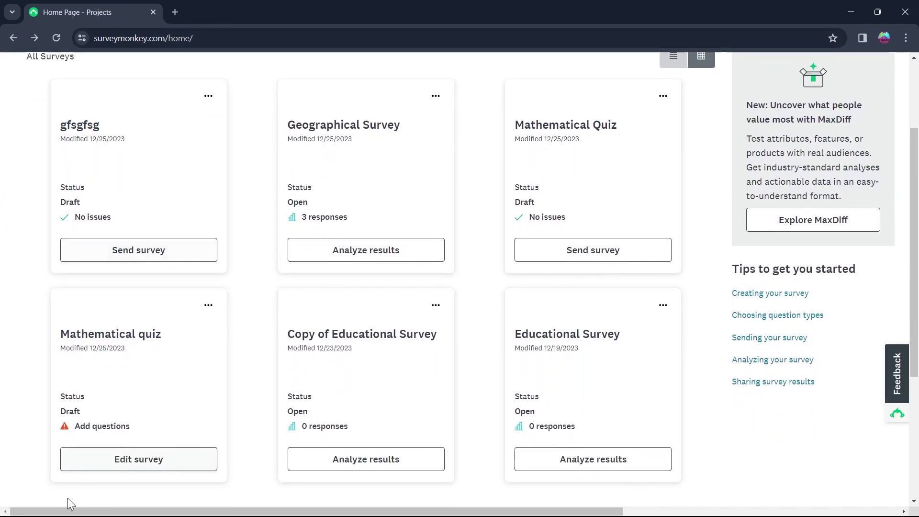
pyautogui.scroll(-4, 67, 497)
pyautogui.scroll(6, 244, 461)
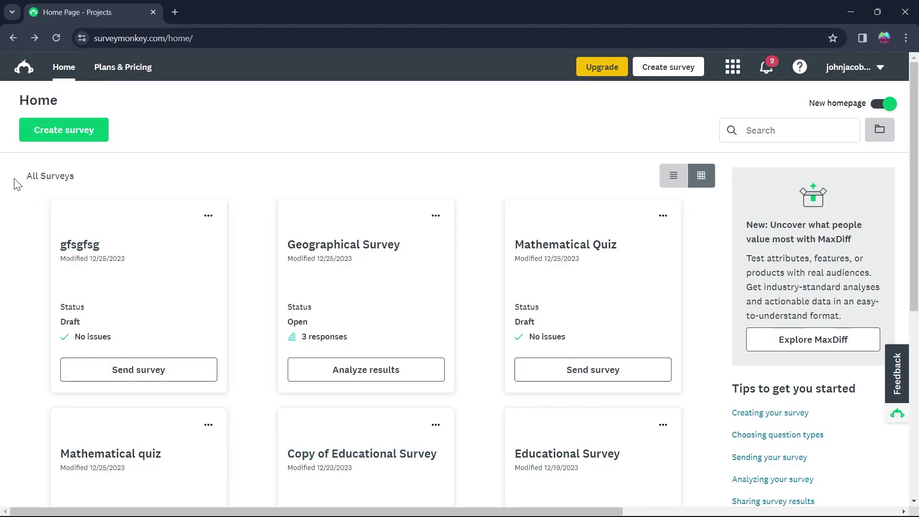
pyautogui.moveTo(15, 181); pyautogui.dragTo(113, 186)
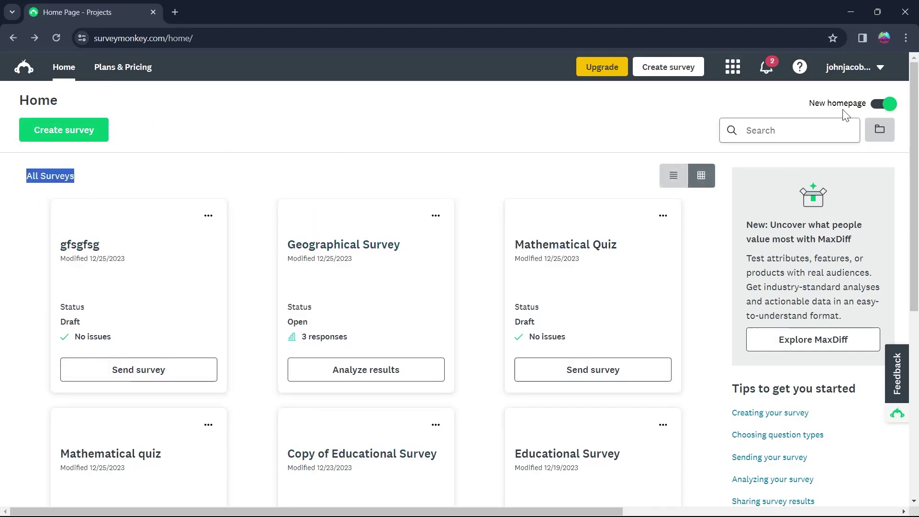
# - Browse My Account's Billing Details, Transaction History and Account Summary tabs, then return Home
pyautogui.click(880, 65)
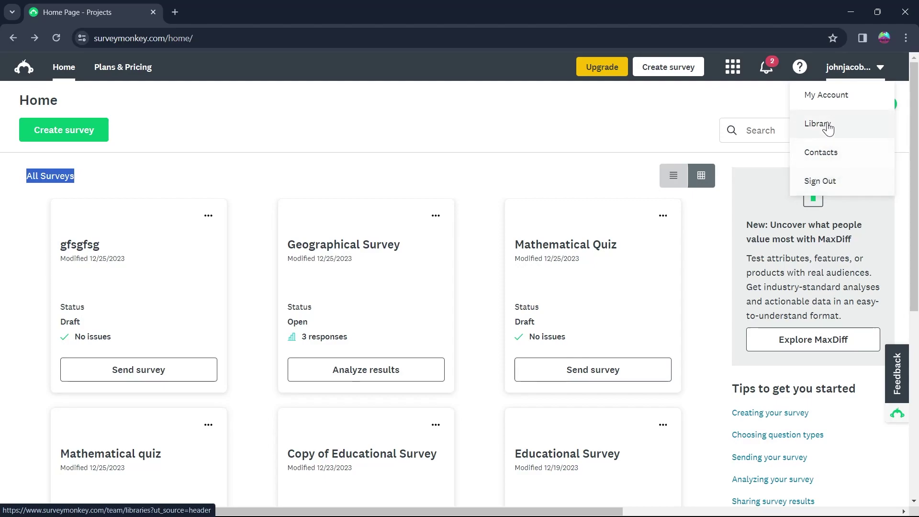
pyautogui.click(826, 96)
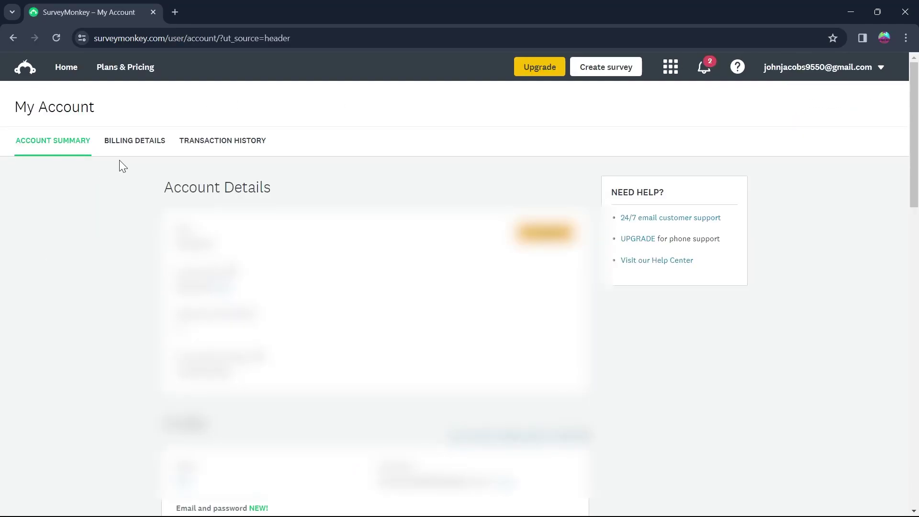
pyautogui.click(150, 140)
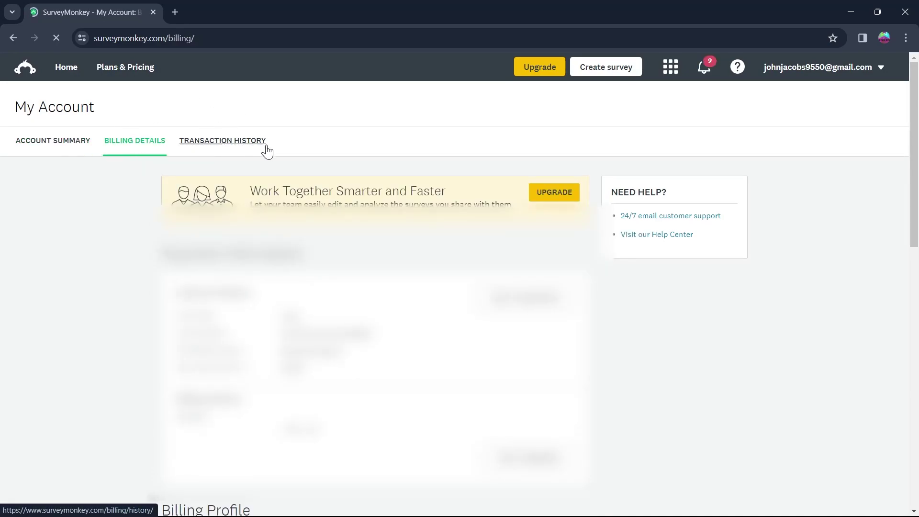
pyautogui.click(266, 151)
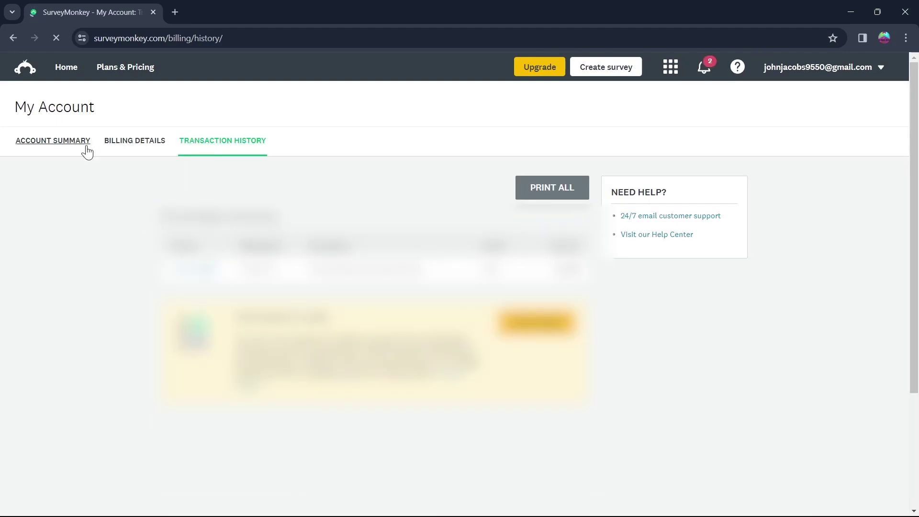
pyautogui.click(63, 149)
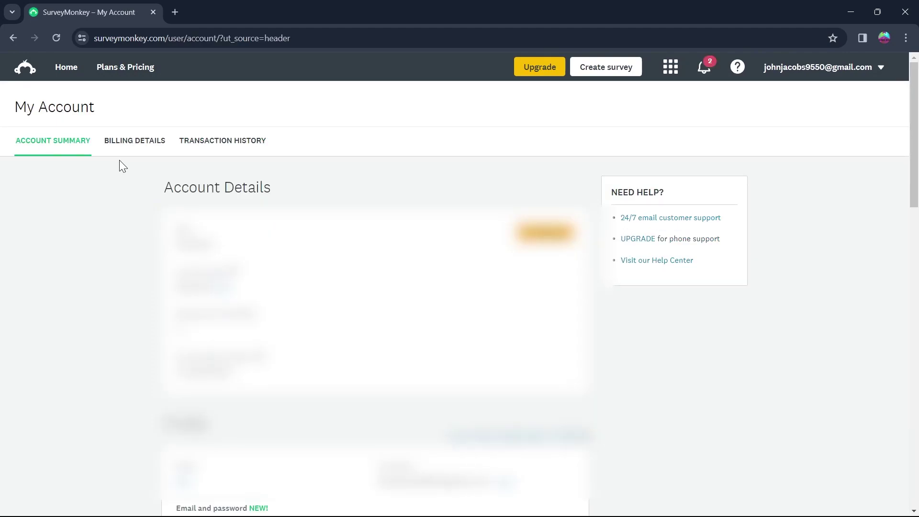
pyautogui.click(236, 144)
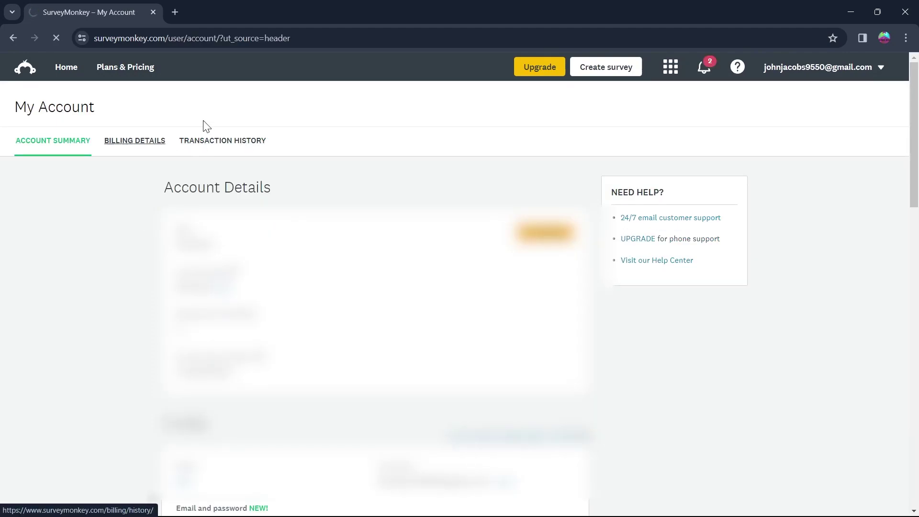
pyautogui.click(237, 145)
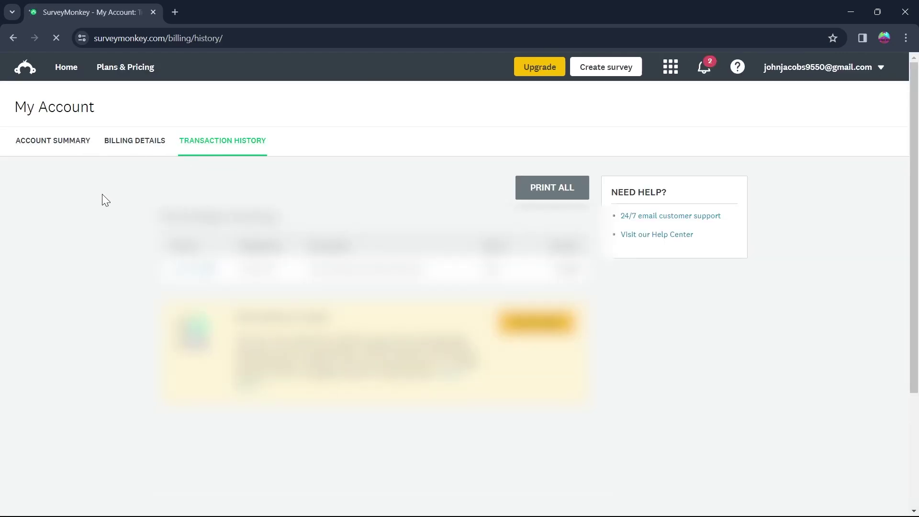
pyautogui.click(53, 151)
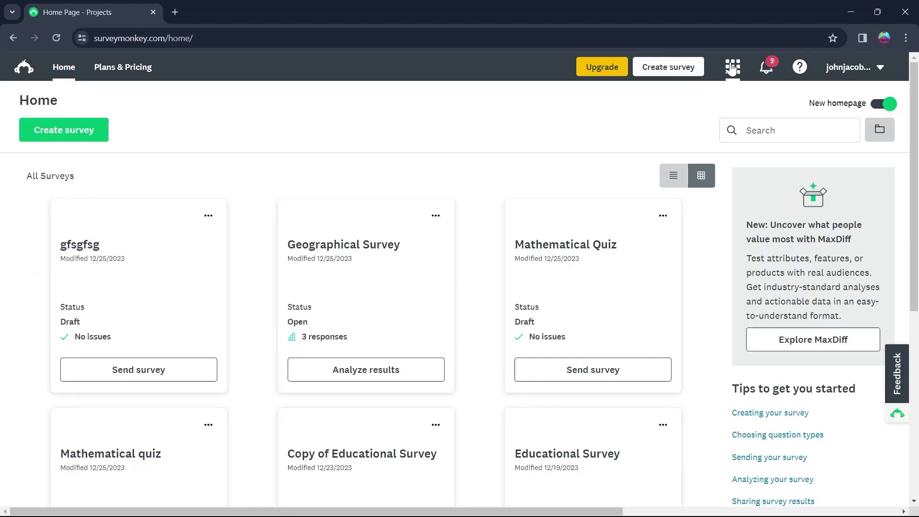
# - Look over the Products apps panel, close it, and choose Create survey
pyautogui.click(731, 68)
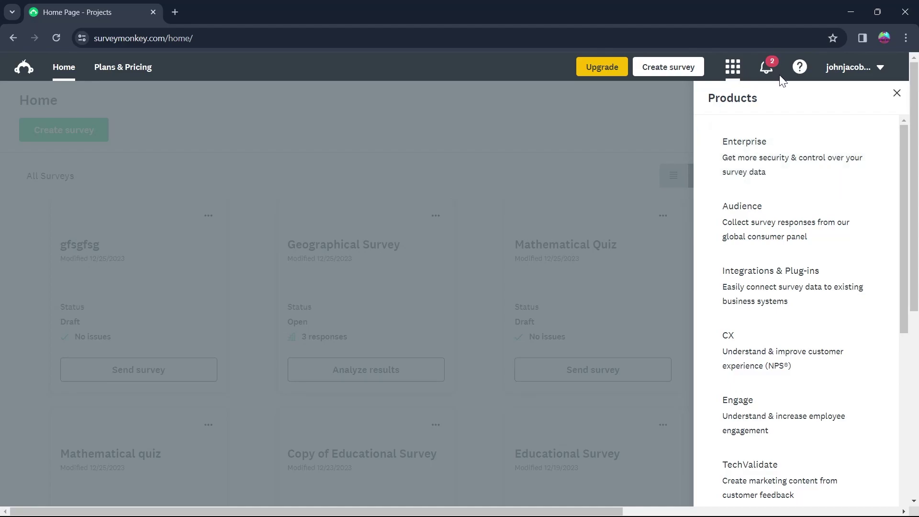
pyautogui.scroll(-7, 839, 219)
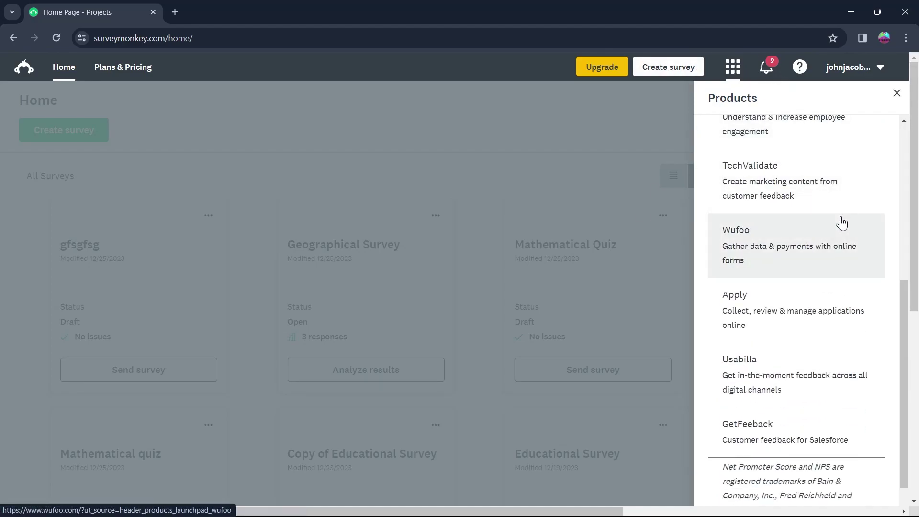
pyautogui.scroll(7, 844, 282)
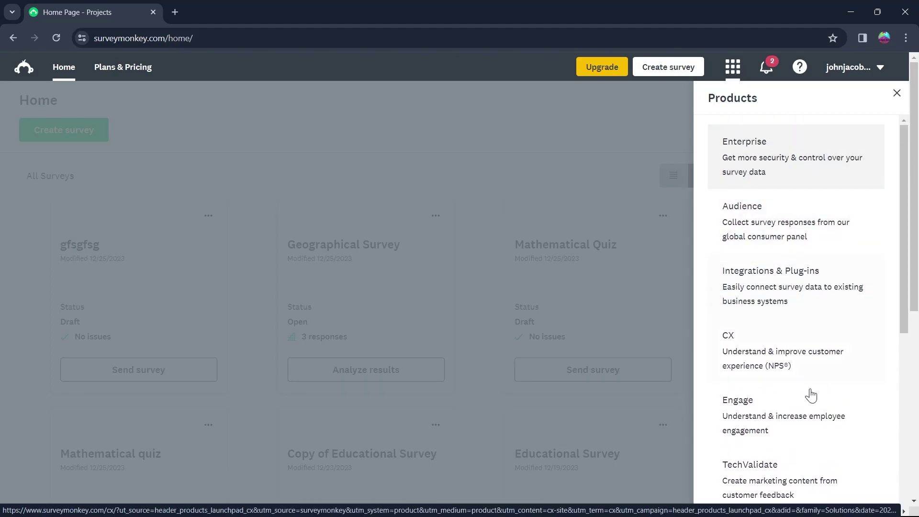
pyautogui.click(896, 93)
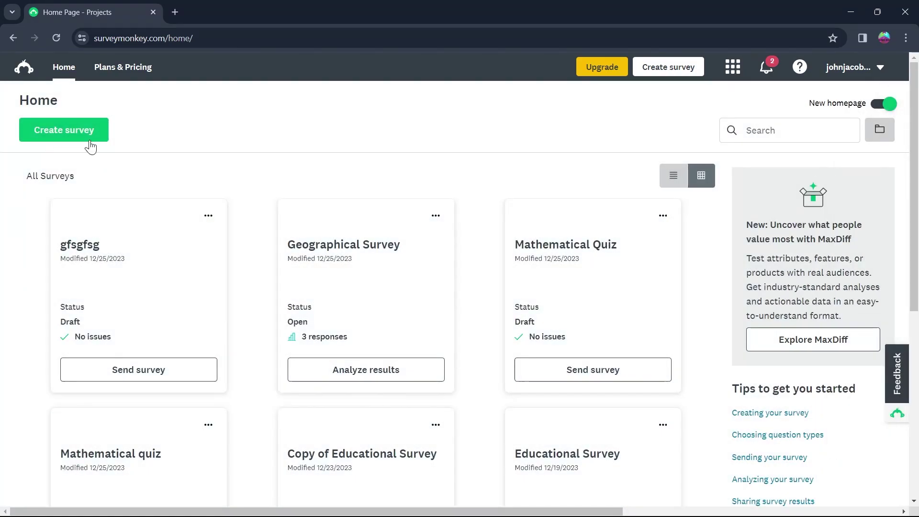
pyautogui.click(76, 133)
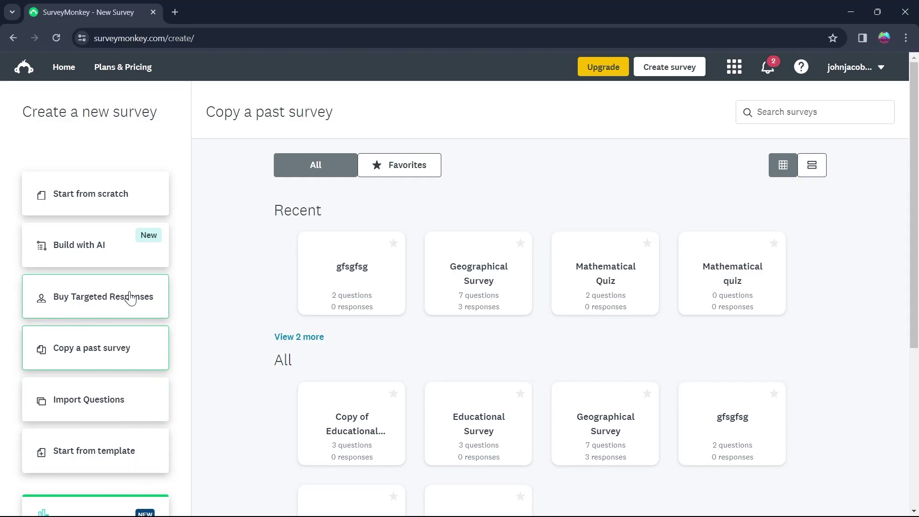
# - Create a blank survey titled 'adfdafdafd' in the Quiz category
pyautogui.click(115, 411)
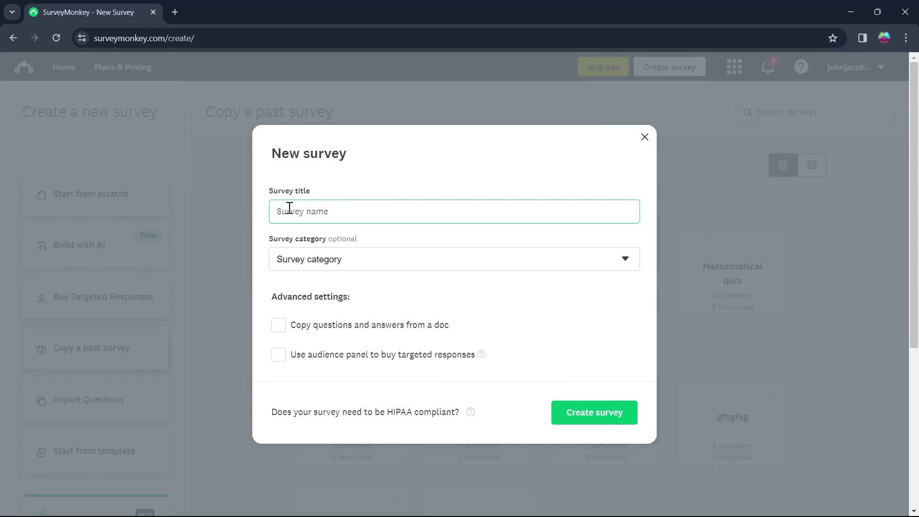
pyautogui.write('ad')
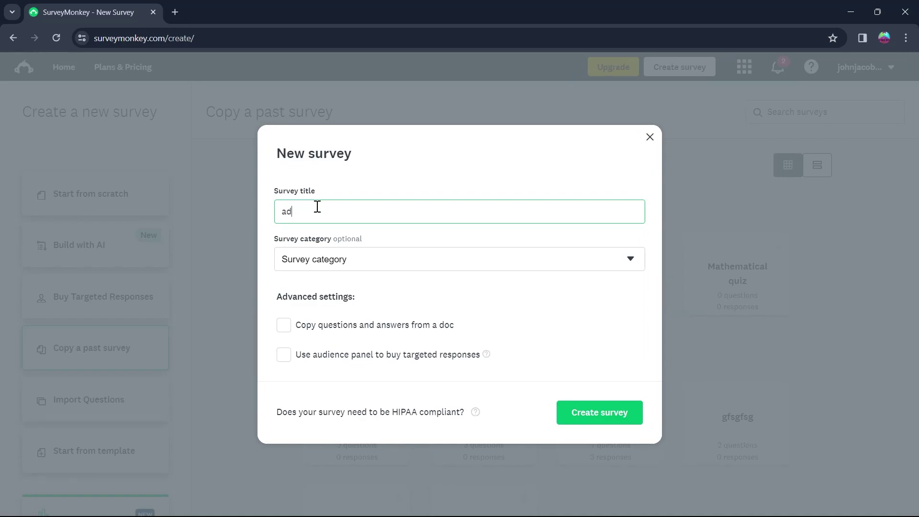
pyautogui.write('fdafdafd')
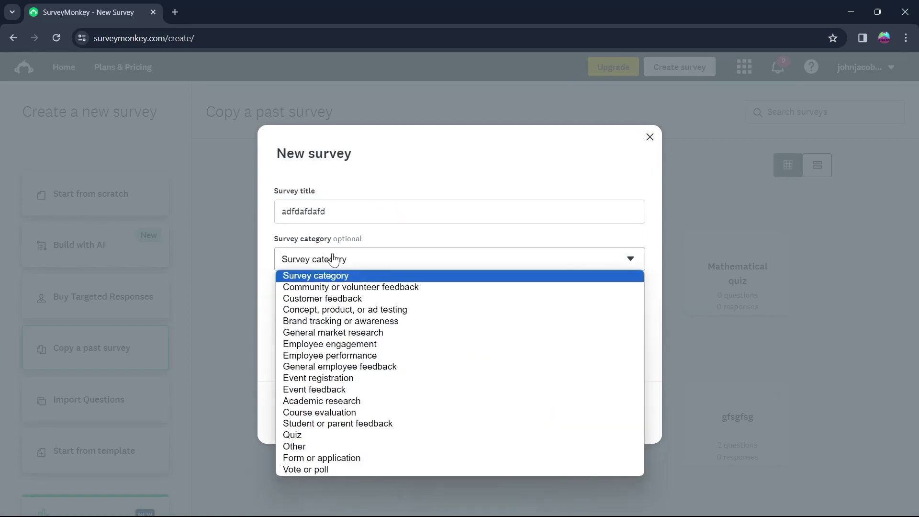
pyautogui.click(330, 258)
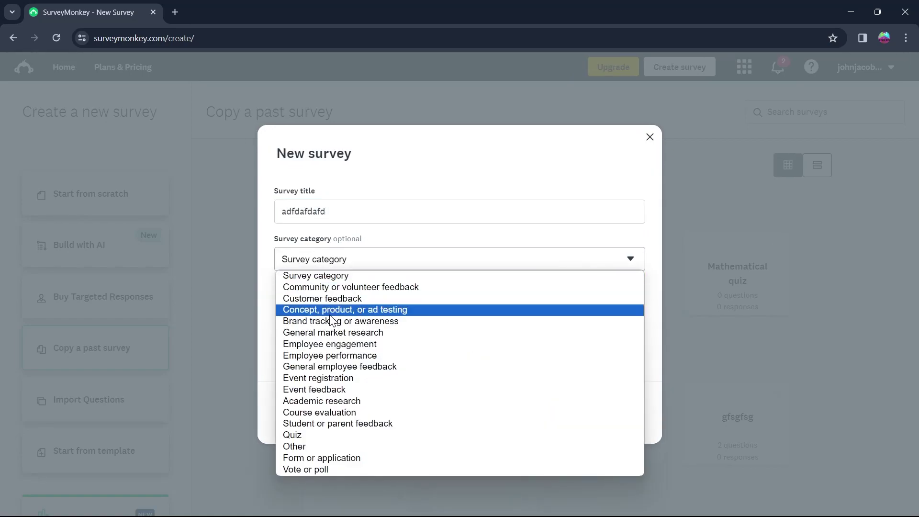
pyautogui.click(334, 435)
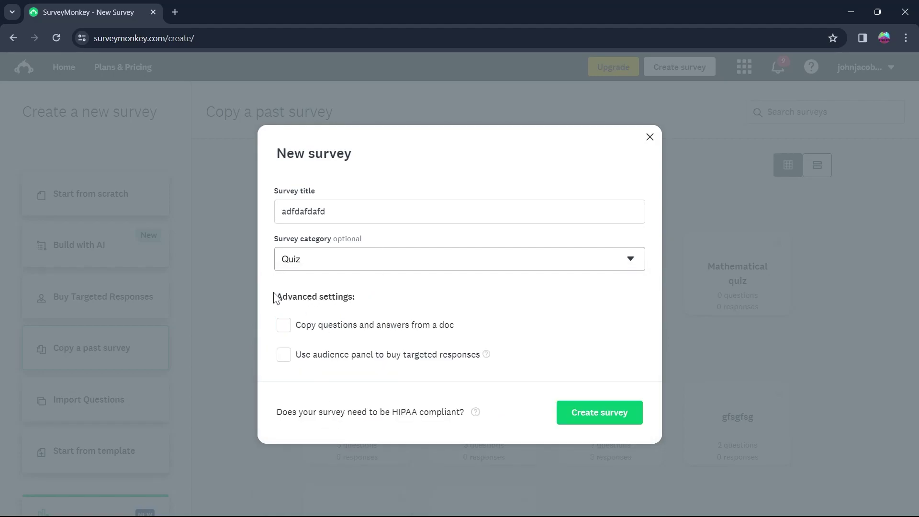
pyautogui.moveTo(275, 297); pyautogui.dragTo(369, 299)
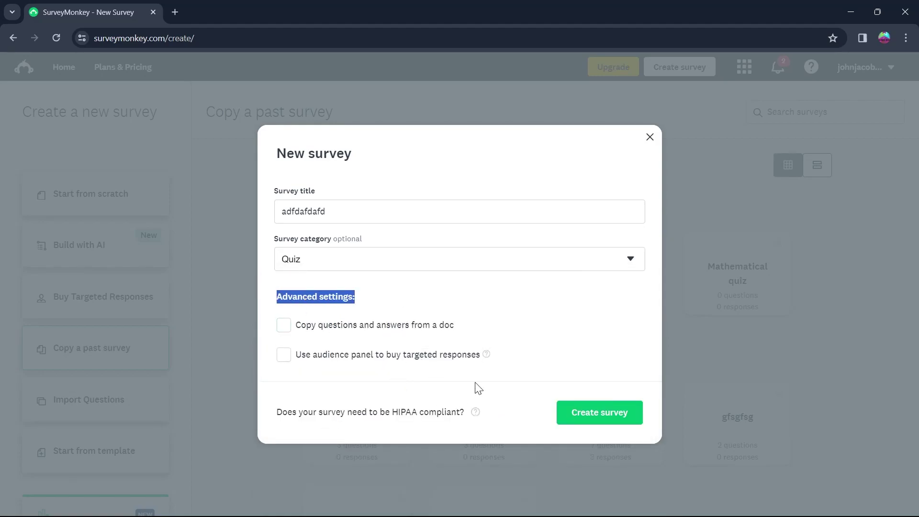
pyautogui.click(581, 405)
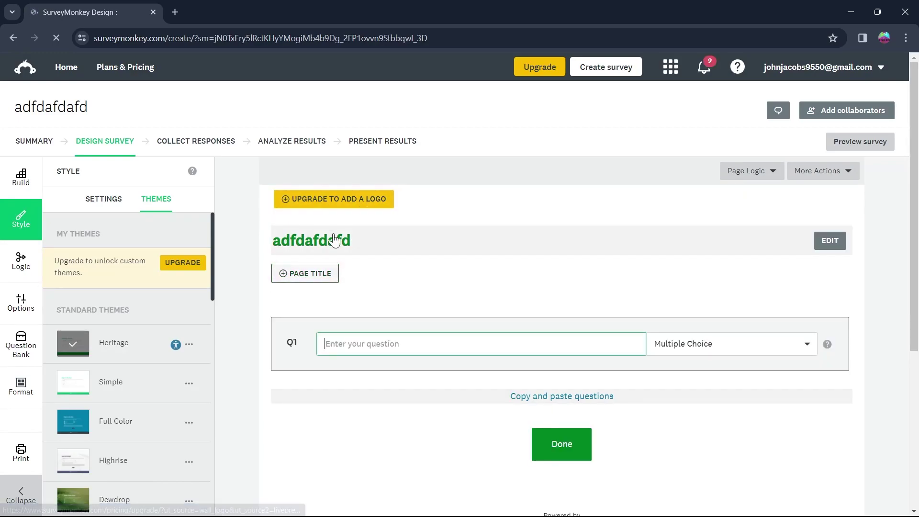
# - Enter Q1 'what is your age?', set it to Single Textbox, and save it
pyautogui.scroll(-5, 360, 257)
pyautogui.scroll(4, 361, 257)
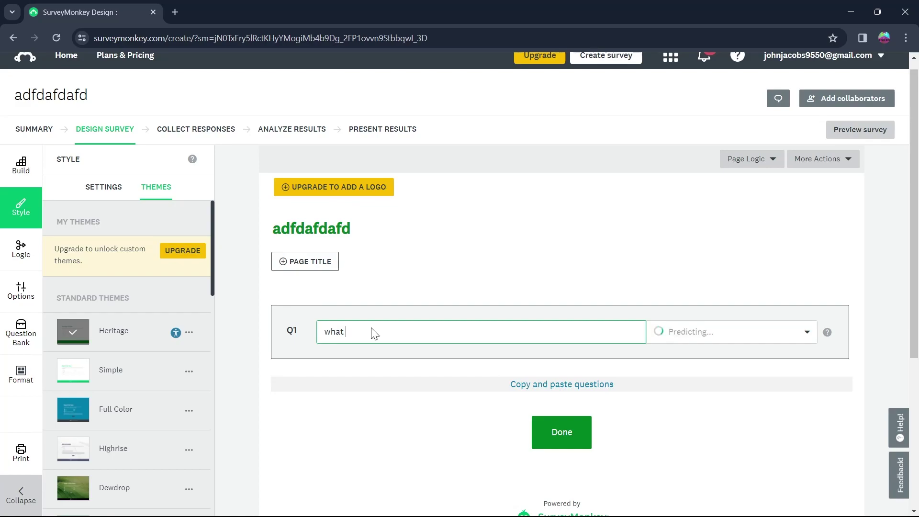
pyautogui.write('is your ag')
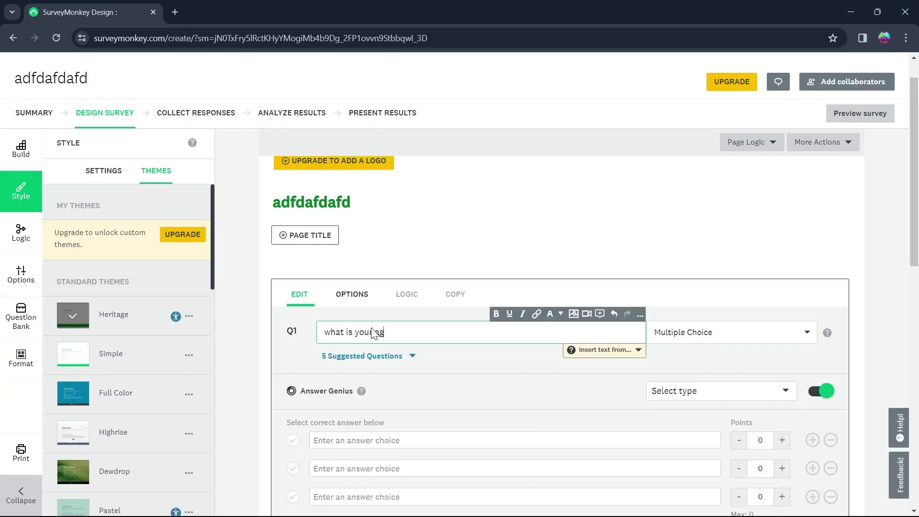
pyautogui.write('e?')
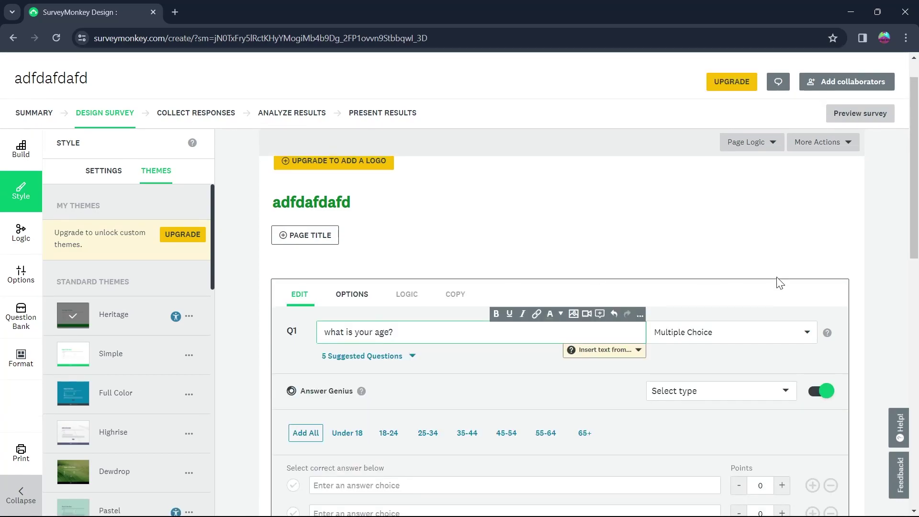
pyautogui.click(804, 333)
pyautogui.scroll(-3, 646, 373)
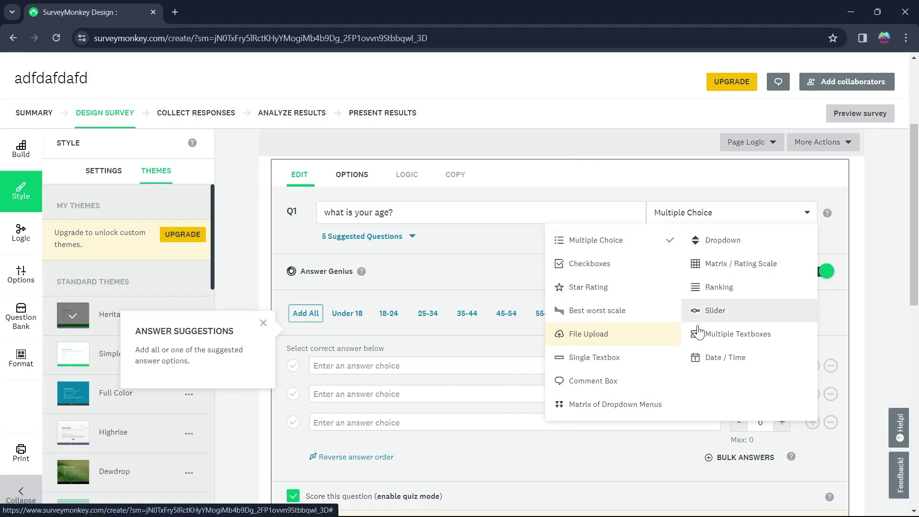
pyautogui.click(595, 359)
pyautogui.click(816, 271)
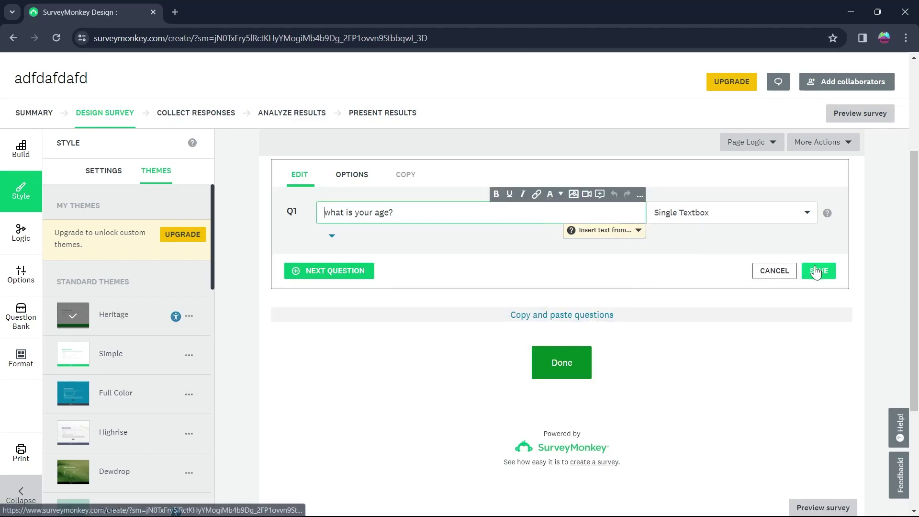
pyautogui.scroll(-1, 403, 211)
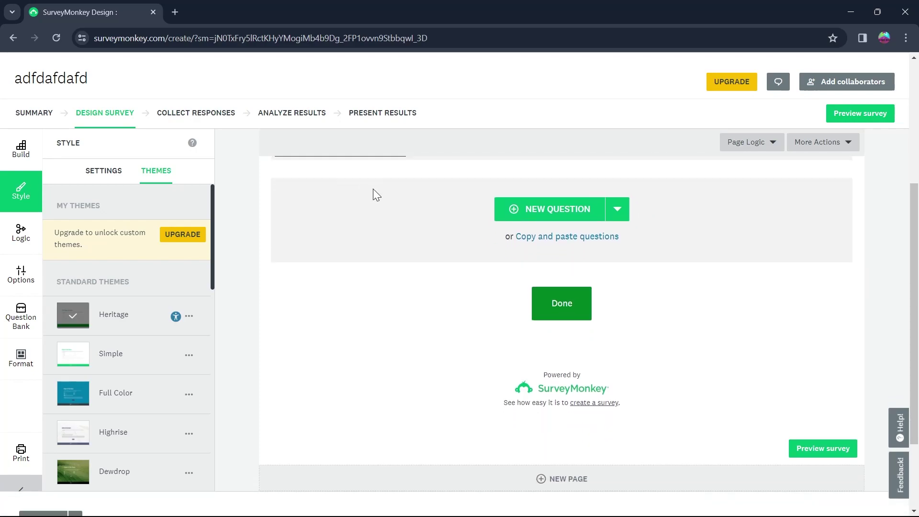
# - Add Q2 'dadvadvad' and set its type to Best worst scale
pyautogui.click(556, 212)
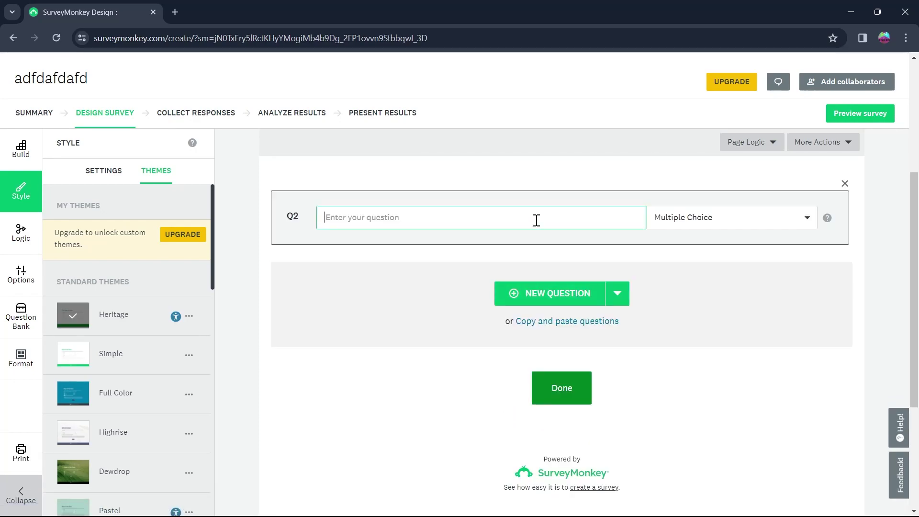
pyautogui.write('dadv')
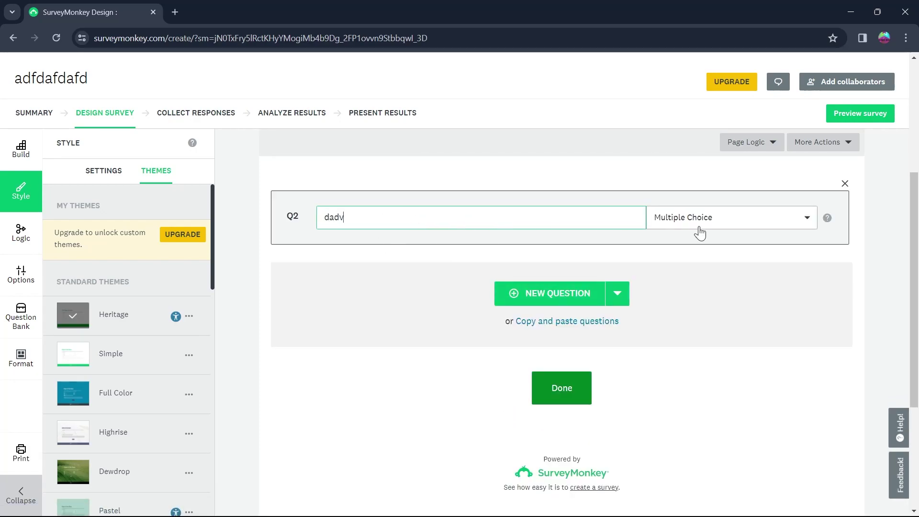
pyautogui.write('advad')
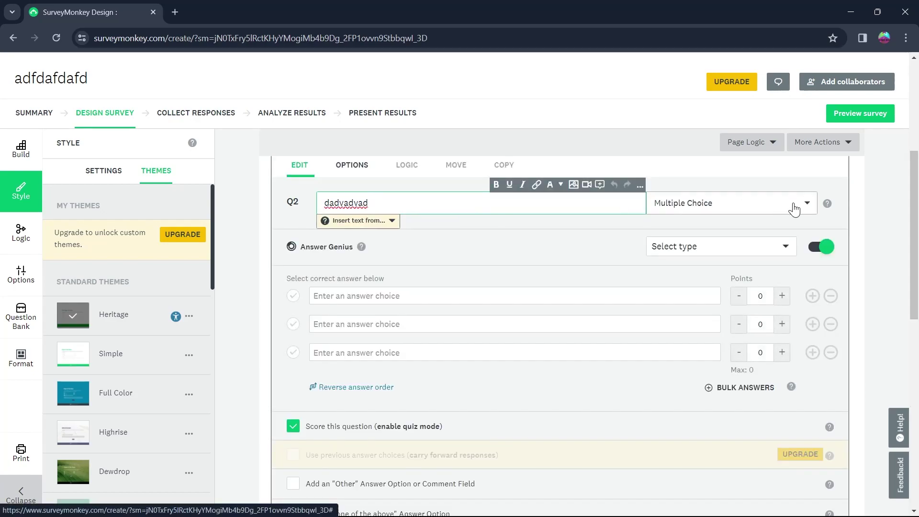
pyautogui.click(794, 209)
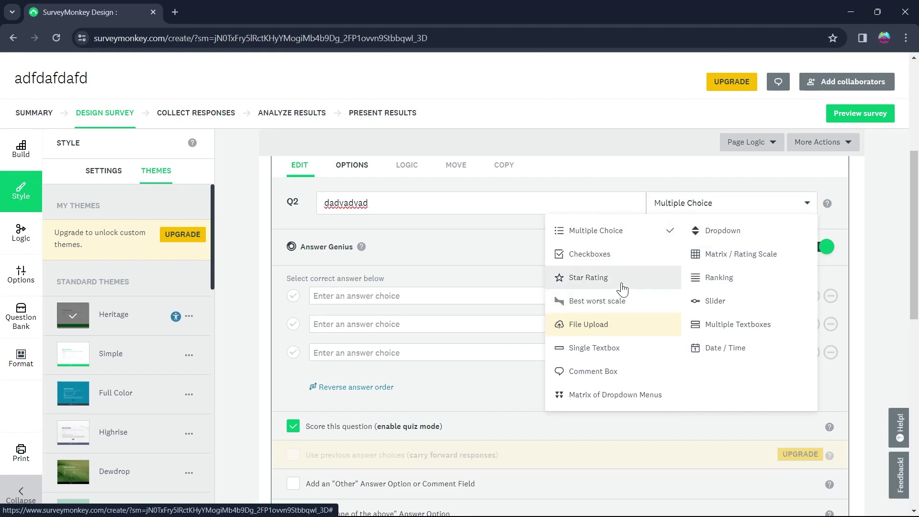
pyautogui.click(614, 302)
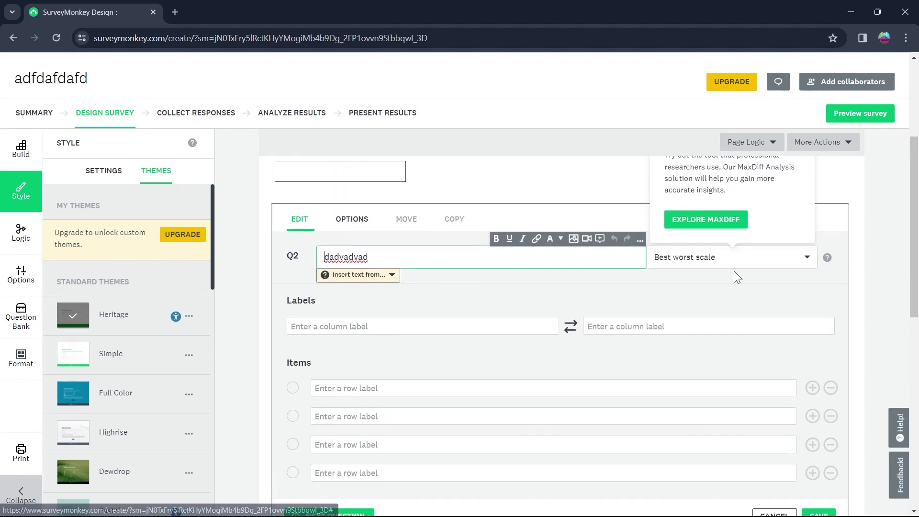
pyautogui.scroll(-2, 736, 292)
pyautogui.scroll(-3, 735, 317)
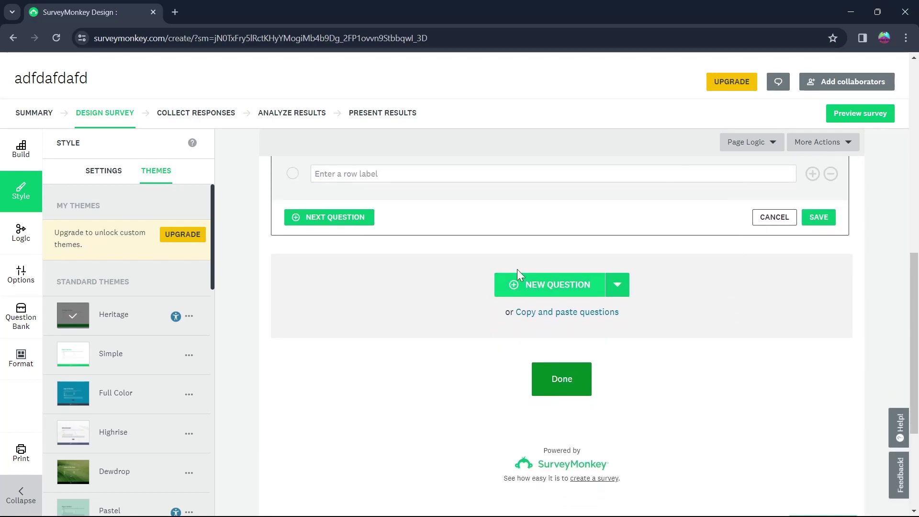
# - Attempt to save Q2, then fill in its first column label
pyautogui.click(559, 285)
pyautogui.scroll(-2, 443, 197)
pyautogui.scroll(1, 444, 197)
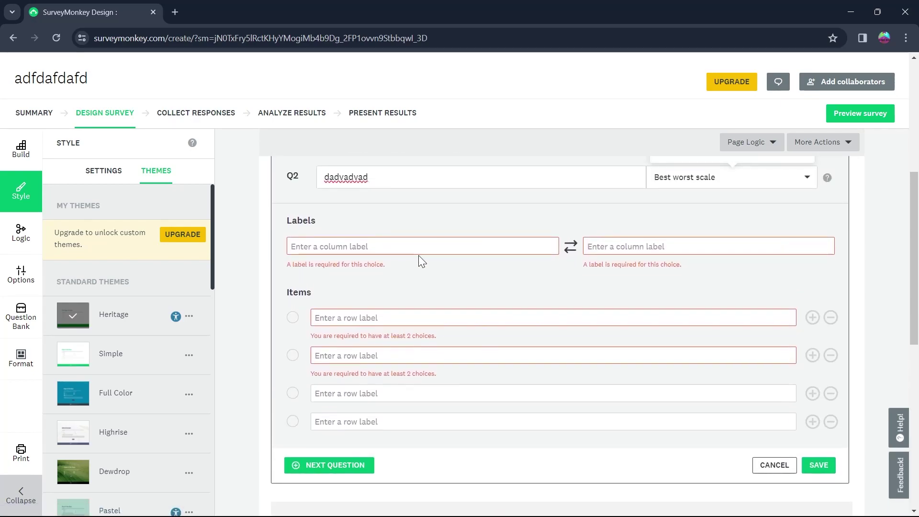
pyautogui.click(421, 246)
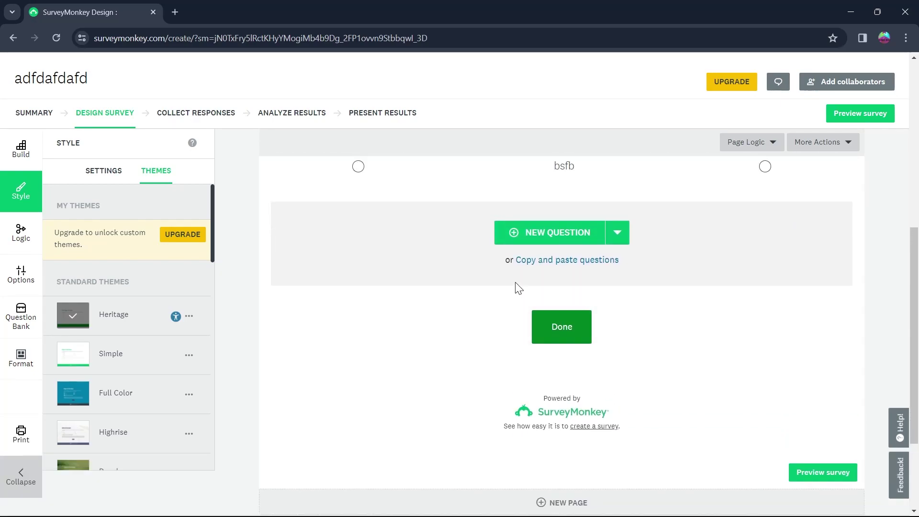
pyautogui.scroll(4, 518, 288)
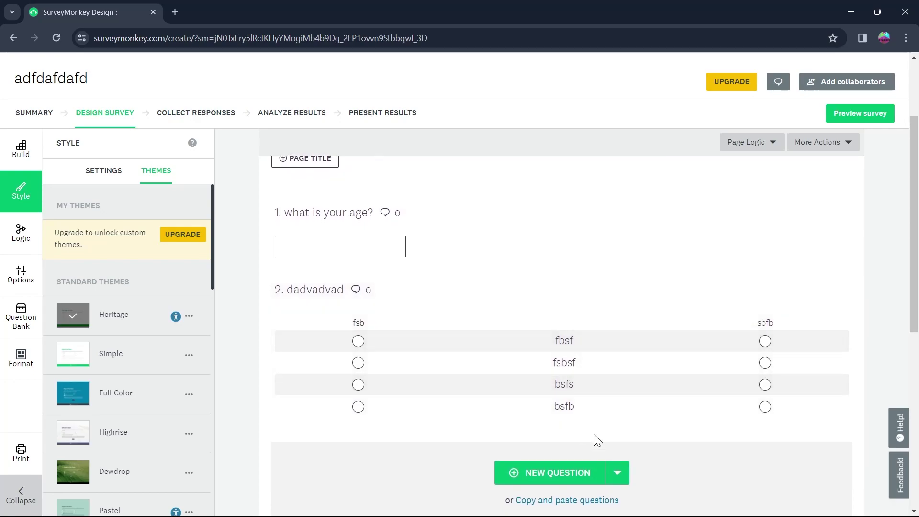
pyautogui.scroll(-5, 595, 439)
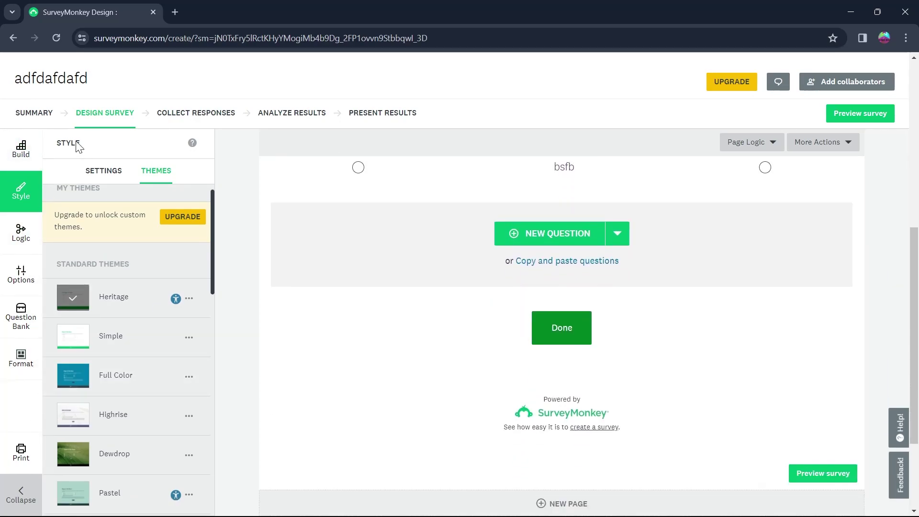
# - Add a Multiple Choice question from the Build question-type list
pyautogui.click(21, 149)
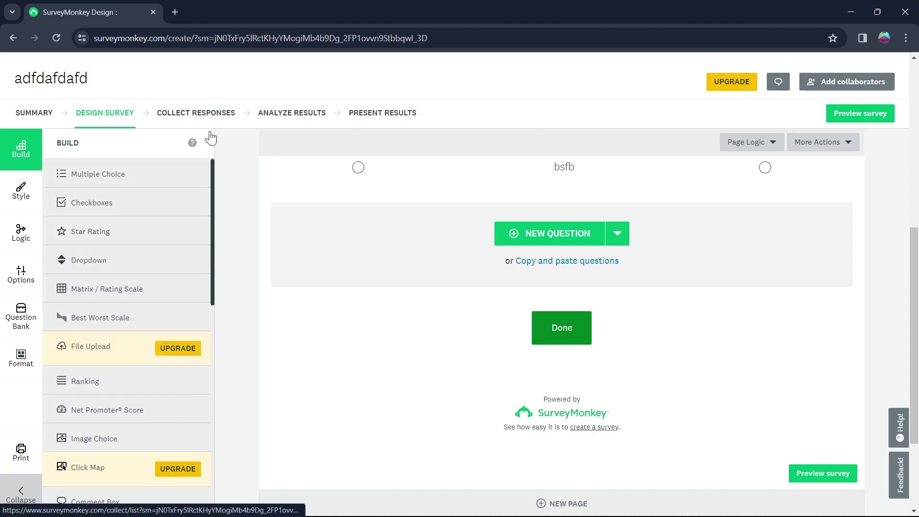
pyautogui.moveTo(206, 171); pyautogui.dragTo(150, 164)
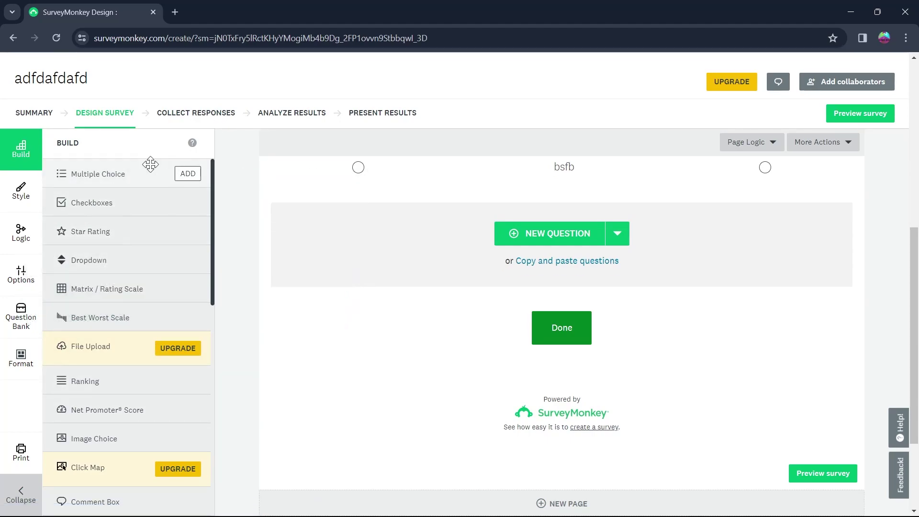
pyautogui.click(150, 164)
pyautogui.scroll(-4, 521, 347)
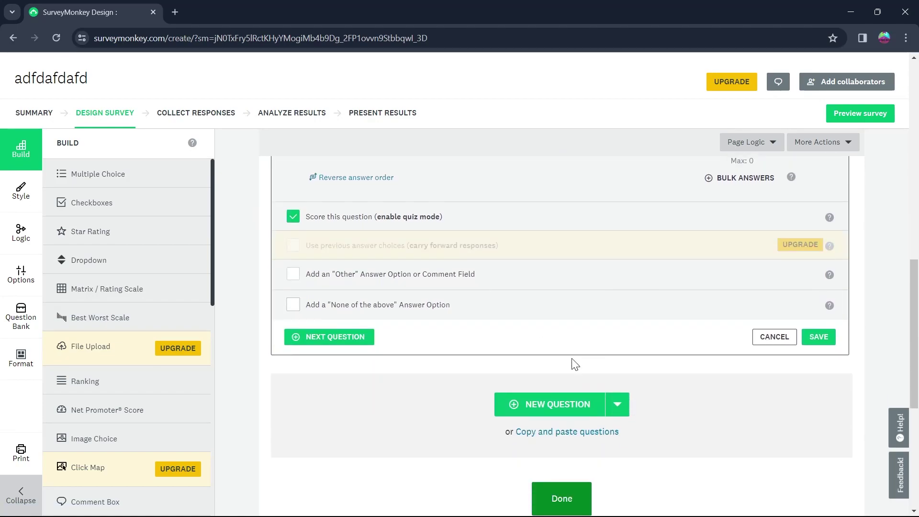
pyautogui.moveTo(212, 181); pyautogui.dragTo(186, 440)
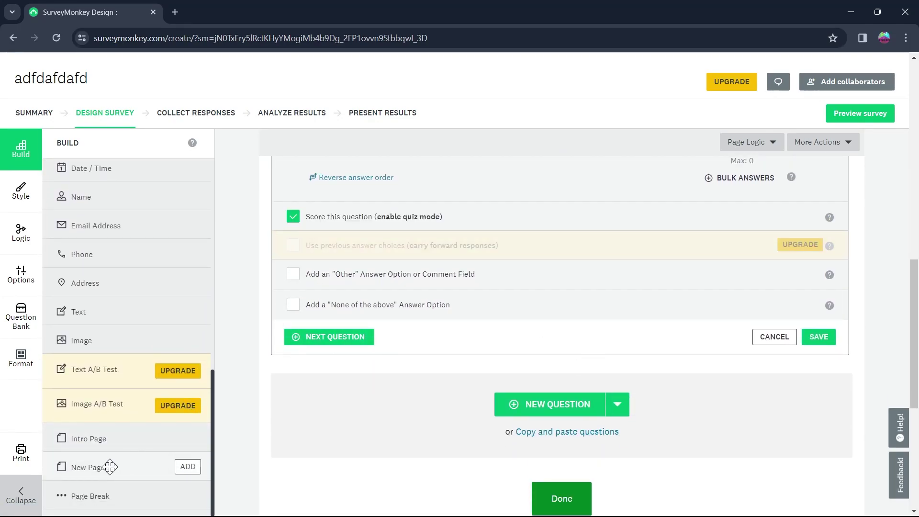
# - Open the Style sidebar's standard themes, with Heritage as the current theme
pyautogui.scroll(1, 108, 312)
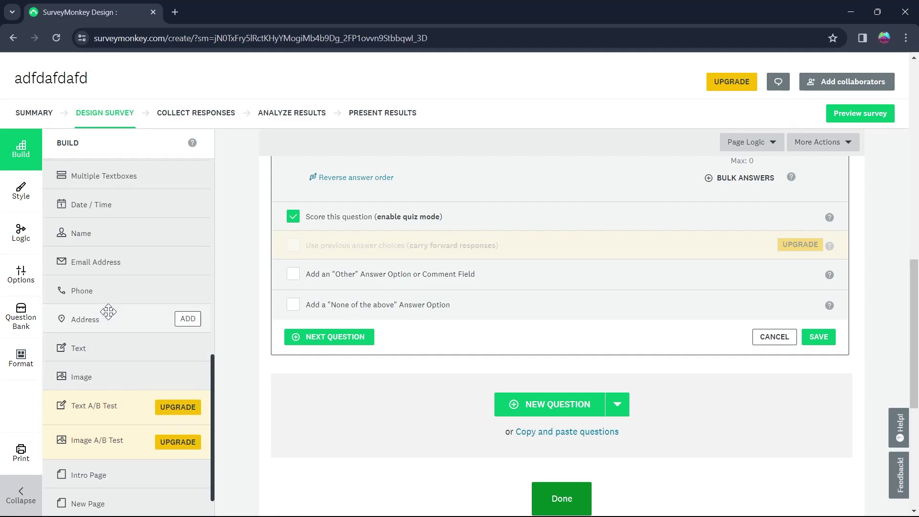
pyautogui.scroll(1, 139, 258)
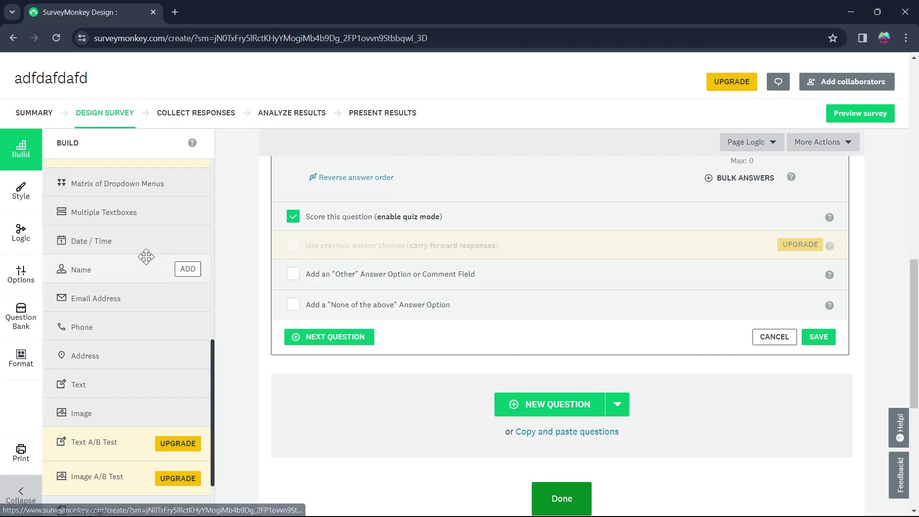
pyautogui.scroll(1, 146, 257)
pyautogui.scroll(5, 146, 257)
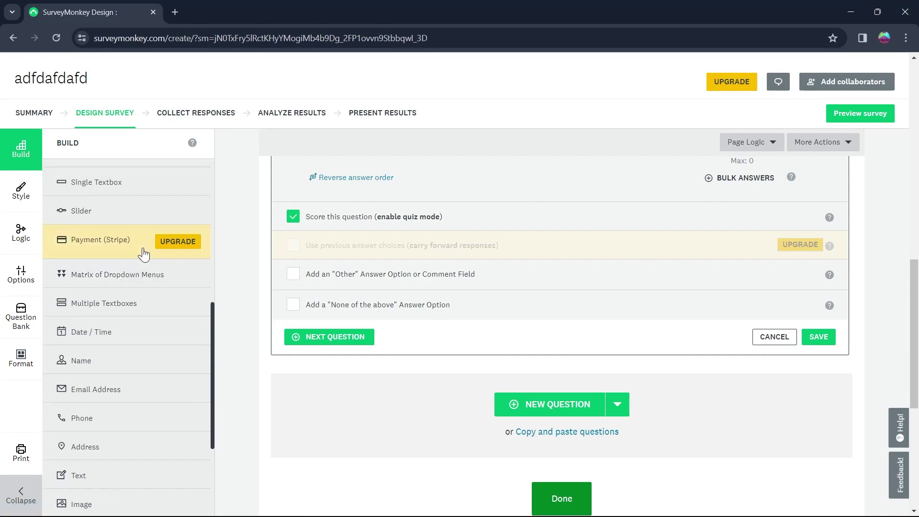
pyautogui.scroll(3, 142, 248)
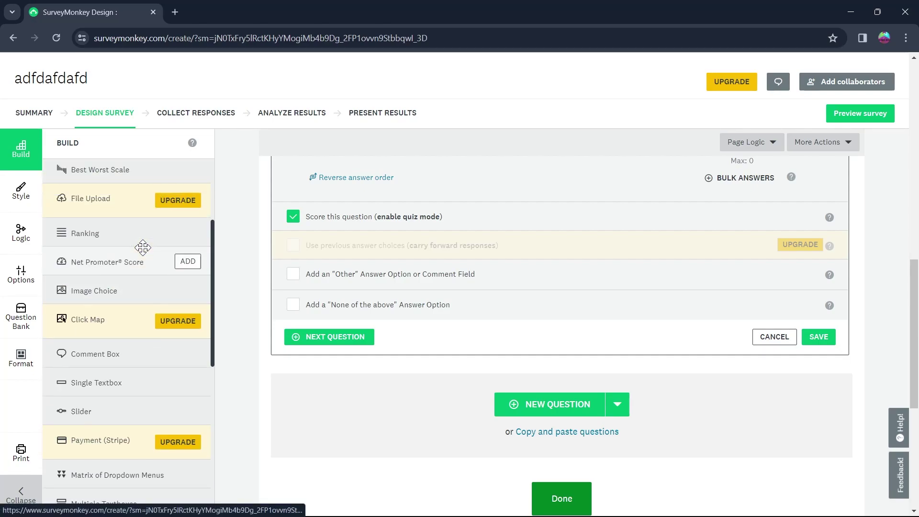
pyautogui.scroll(2, 142, 248)
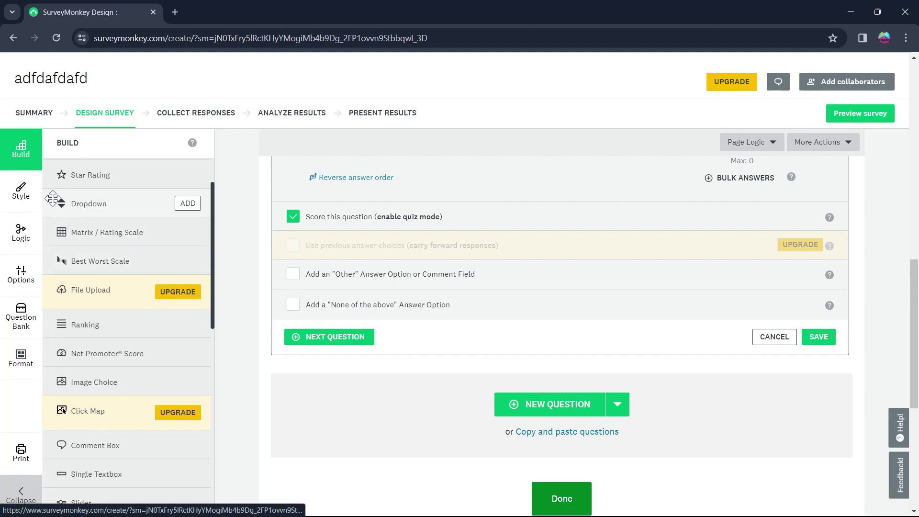
pyautogui.click(20, 194)
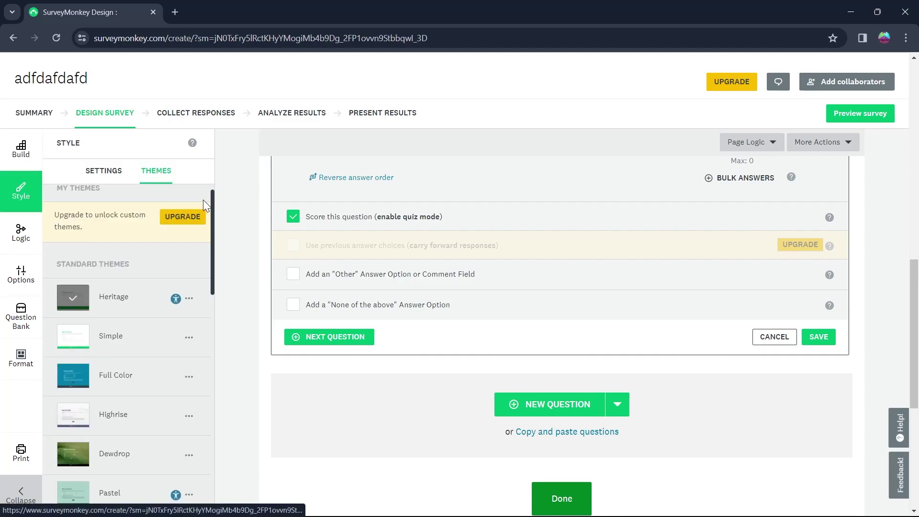
# - Check the theme Settings, then apply the Porch Lights standard theme
pyautogui.click(109, 173)
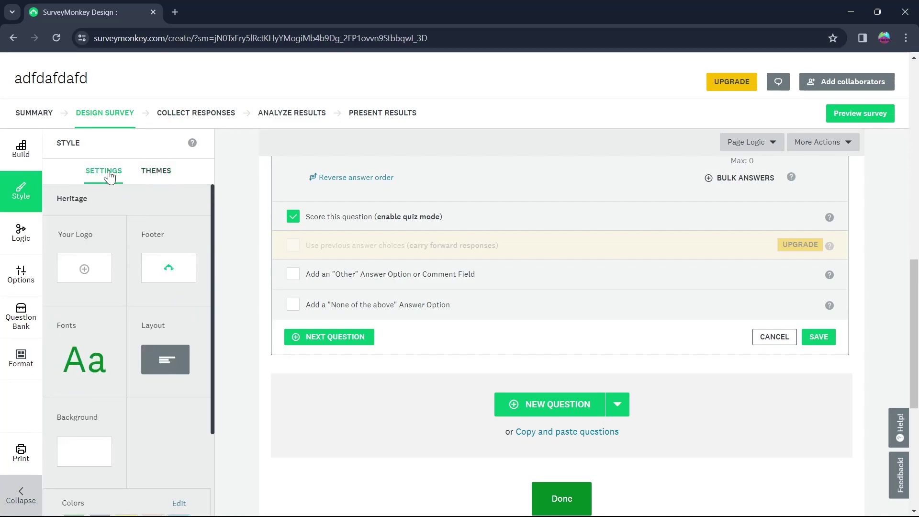
pyautogui.click(156, 171)
pyautogui.moveTo(214, 201); pyautogui.dragTo(210, 234)
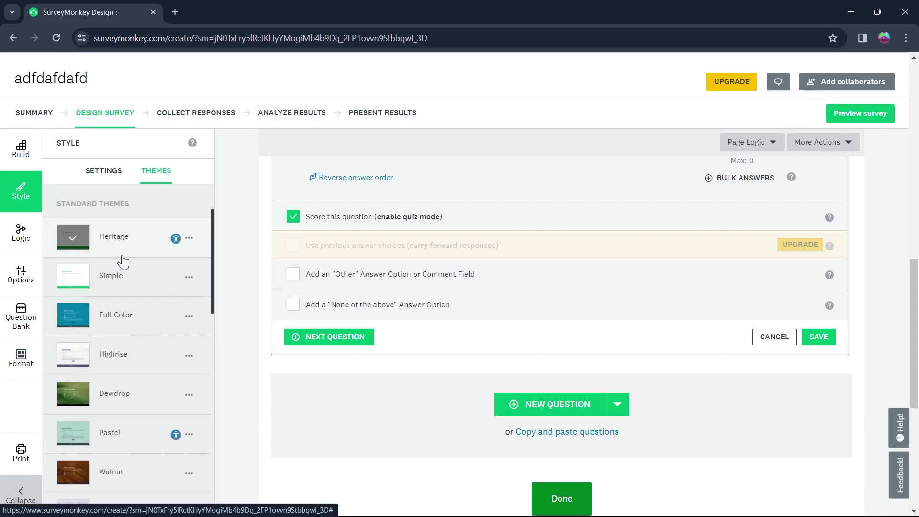
pyautogui.scroll(-2, 134, 262)
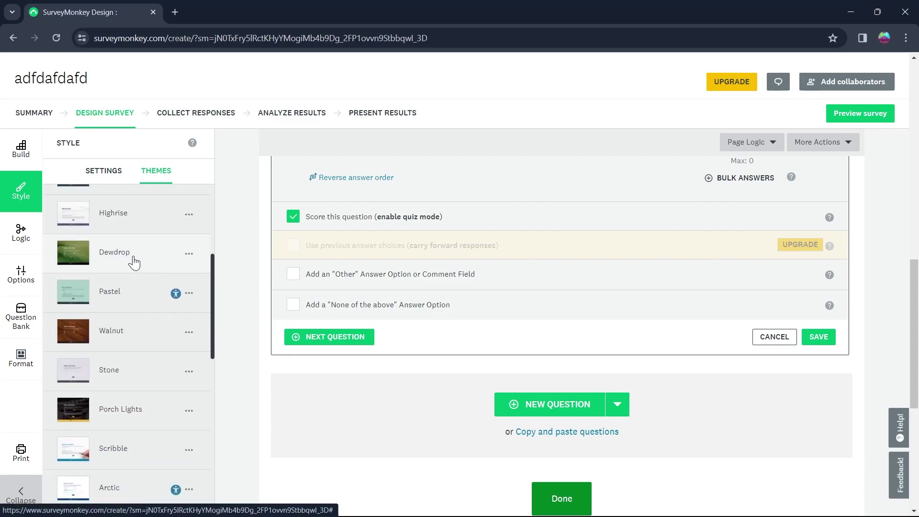
pyautogui.scroll(-2, 128, 258)
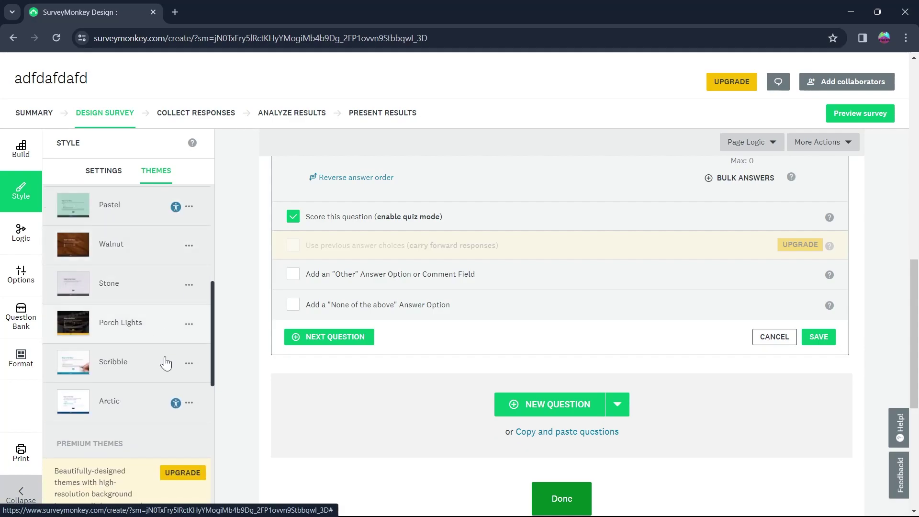
pyautogui.click(145, 329)
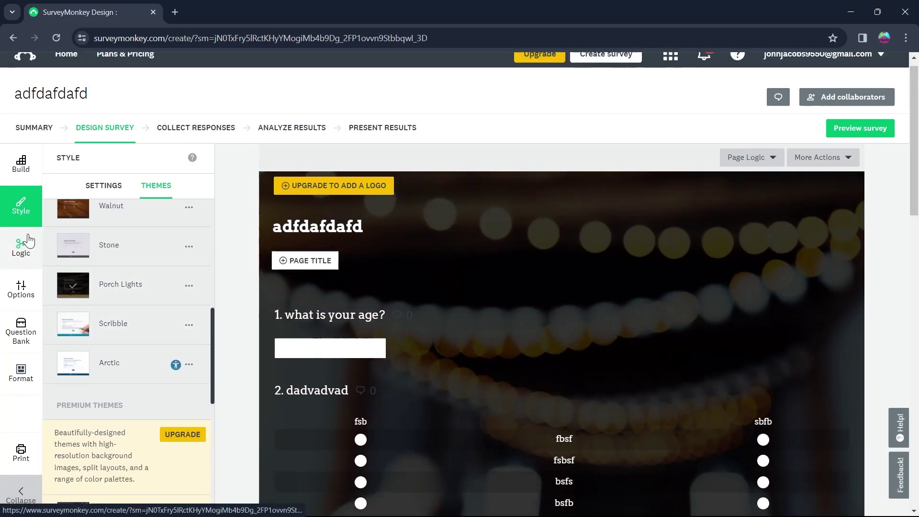
# - Pass through Logic to the survey Options, showing Quiz on, Progress Bar off, Required Asterisks on
pyautogui.click(21, 245)
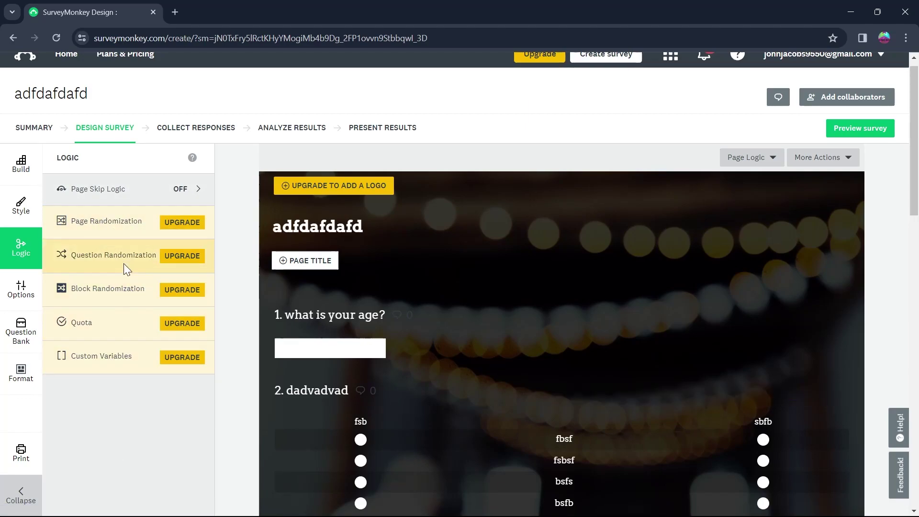
pyautogui.click(20, 292)
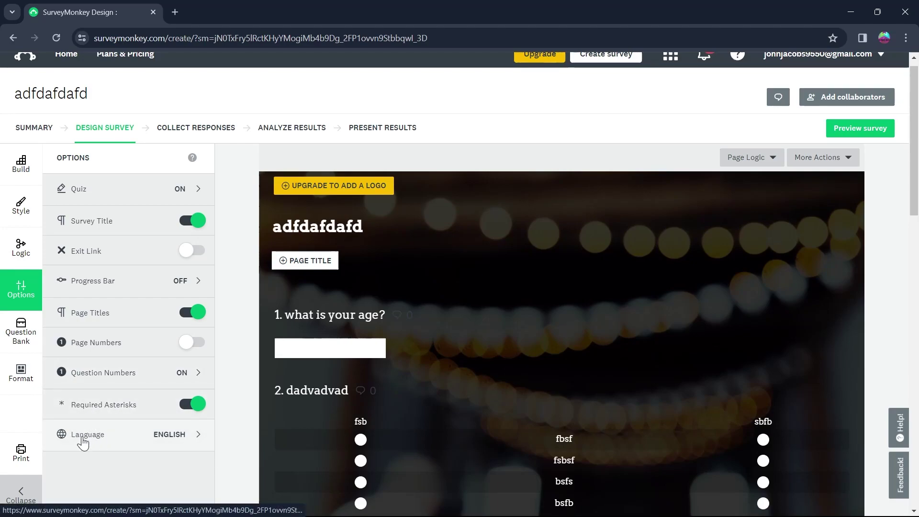
pyautogui.moveTo(356, 387)
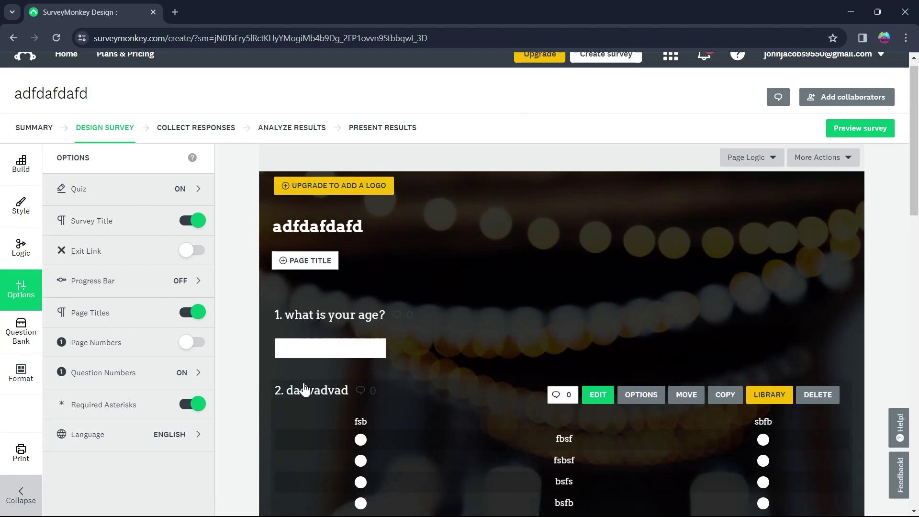
# - Browse the Question Bank and Format choices, then open the Print Survey dialog's Print Style list
pyautogui.click(21, 332)
pyautogui.scroll(-2, 149, 263)
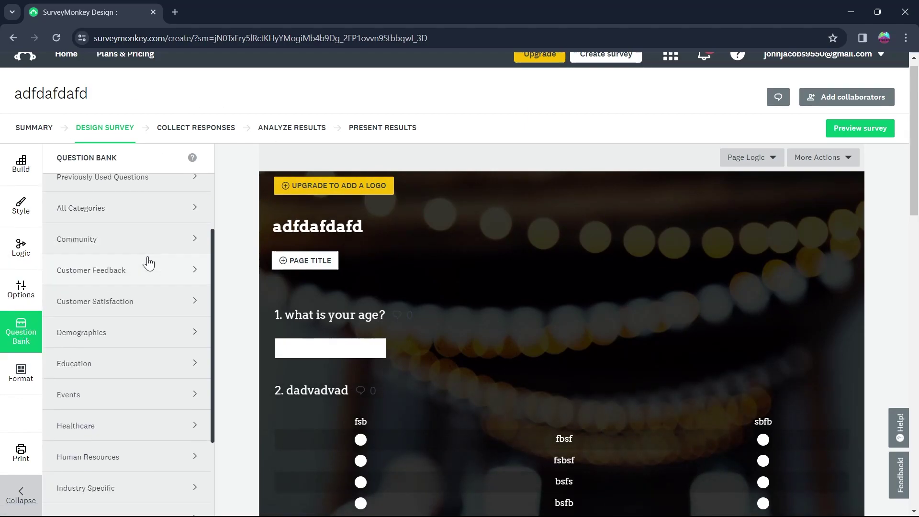
pyautogui.scroll(1, 188, 285)
pyautogui.scroll(-3, 191, 304)
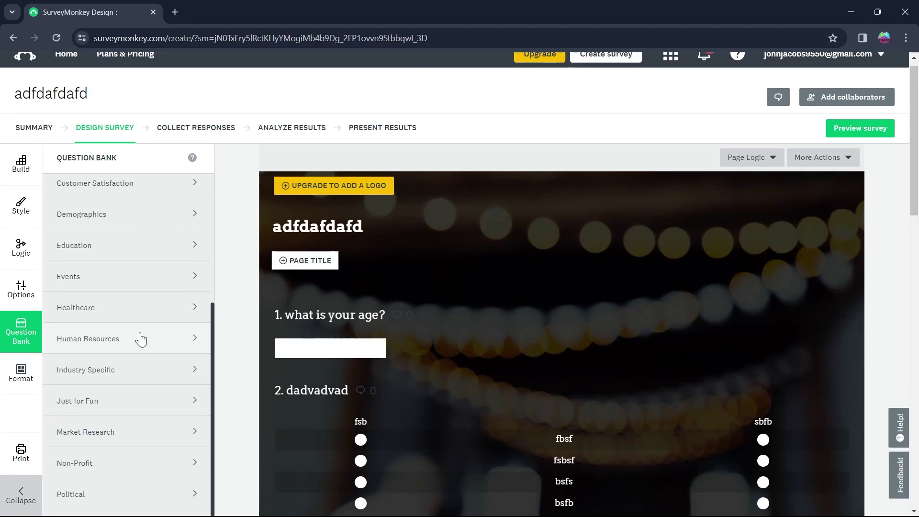
pyautogui.click(20, 360)
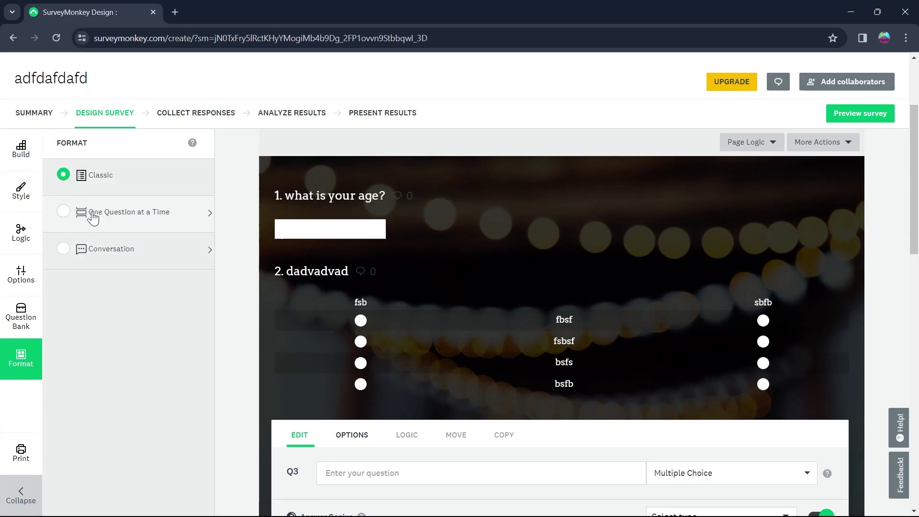
pyautogui.click(31, 364)
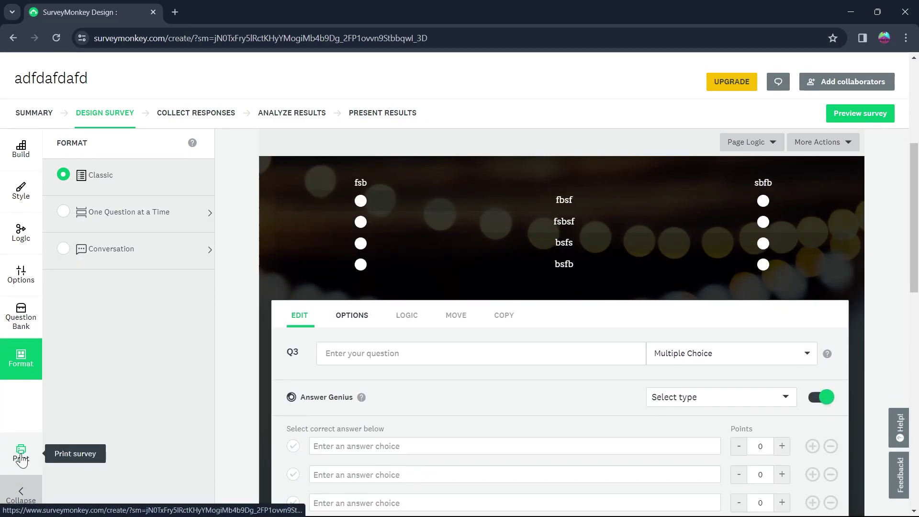
pyautogui.click(20, 457)
pyautogui.click(396, 244)
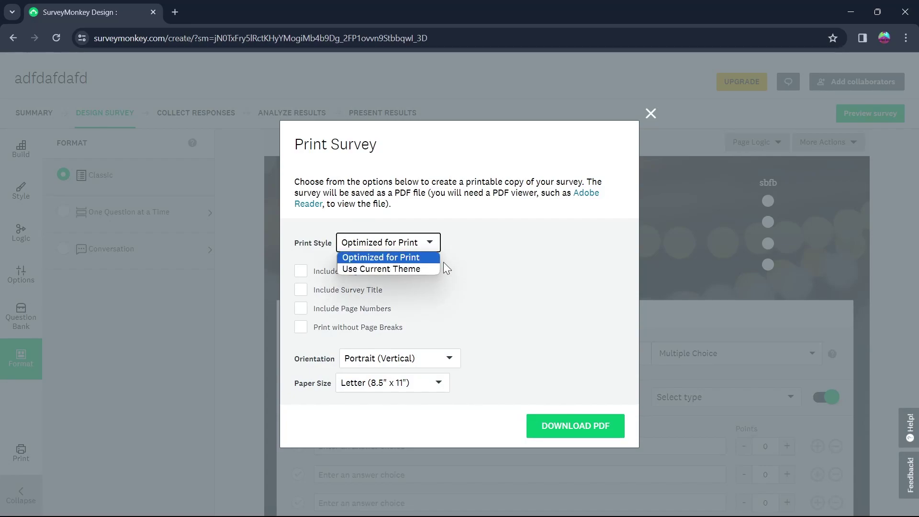
# - Download a Landscape A4 PDF using Current Theme, with title and page numbers included
pyautogui.click(418, 268)
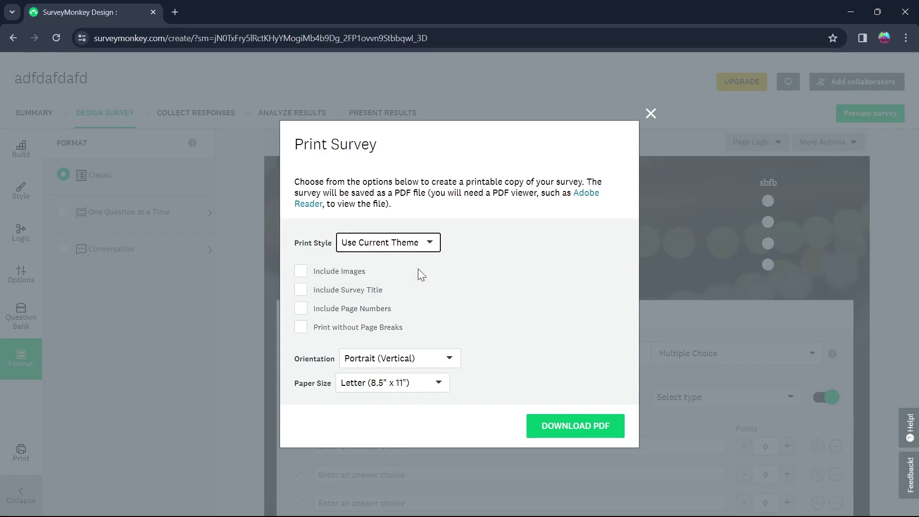
pyautogui.click(356, 291)
pyautogui.click(353, 310)
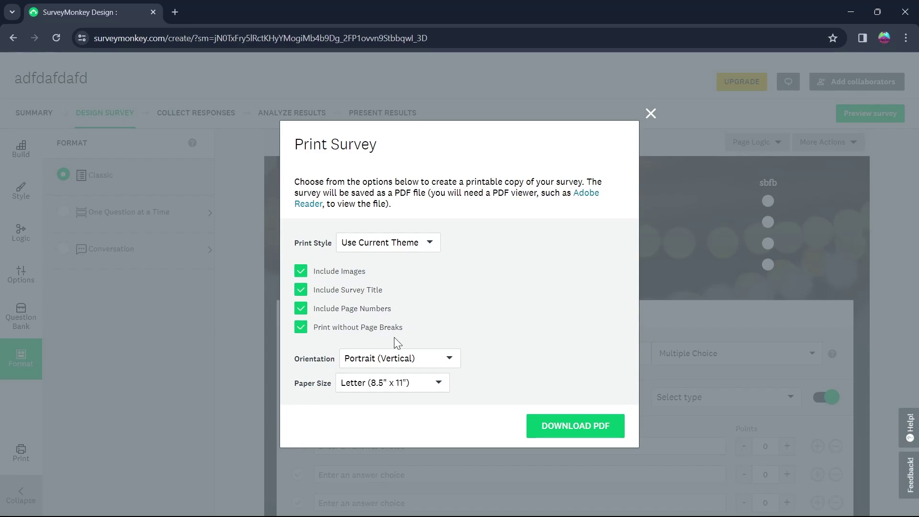
pyautogui.click(446, 358)
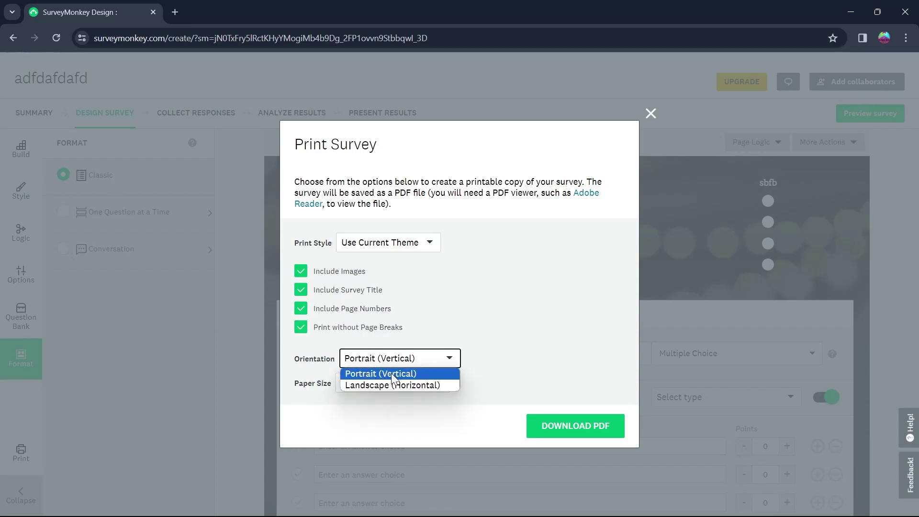
pyautogui.click(376, 385)
pyautogui.click(429, 385)
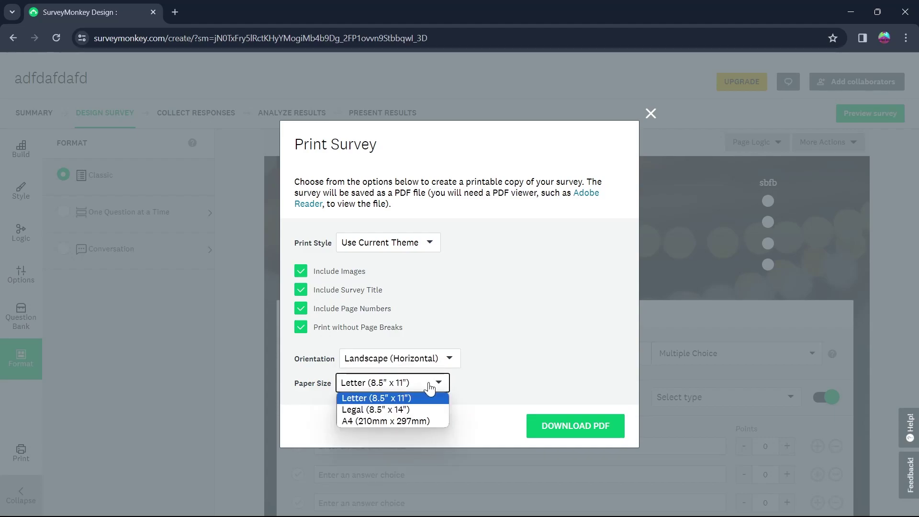
pyautogui.click(373, 419)
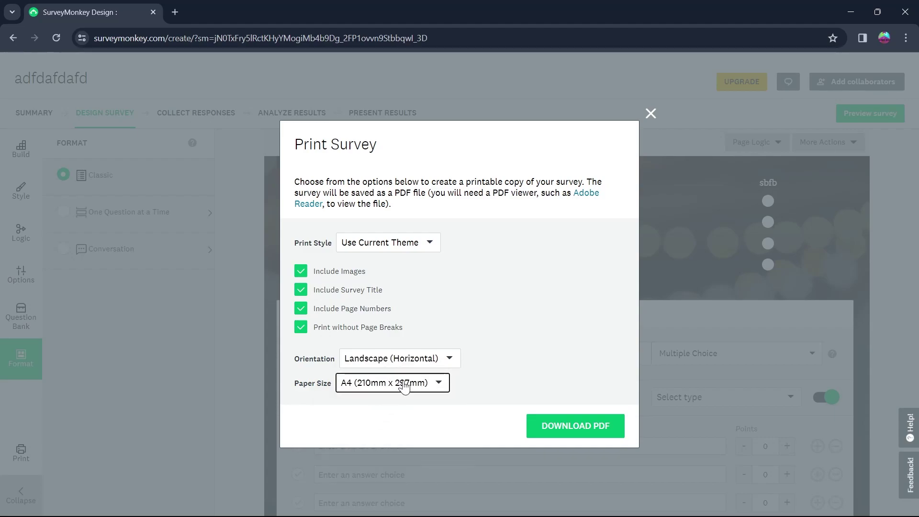
pyautogui.click(587, 431)
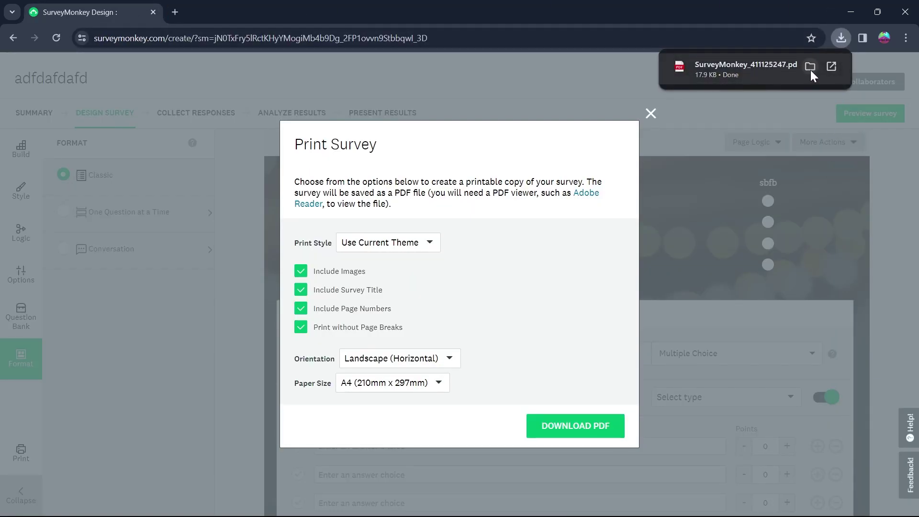
# - Open the downloaded survey PDF, scroll through its single page, and close the PDF tab
pyautogui.click(831, 67)
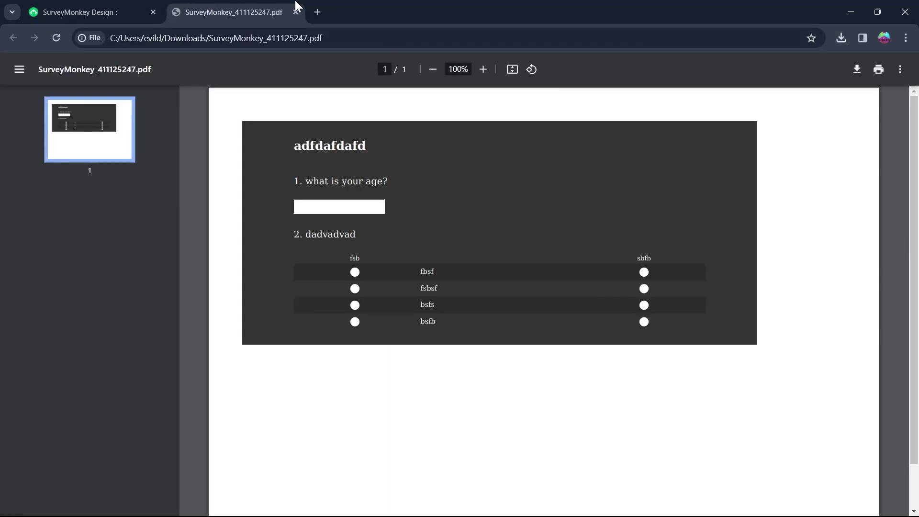
pyautogui.scroll(-1, 553, 287)
pyautogui.scroll(-1, 553, 286)
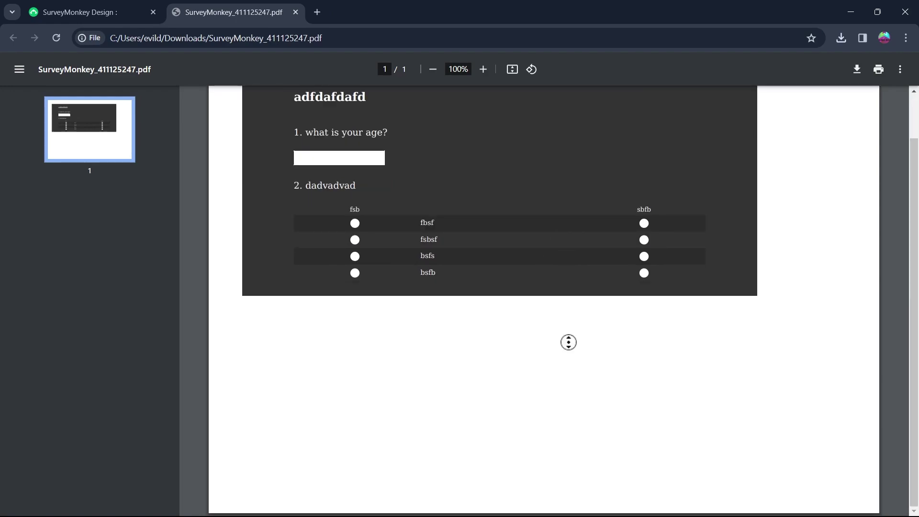
pyautogui.scroll(1, 512, 105)
pyautogui.click(296, 12)
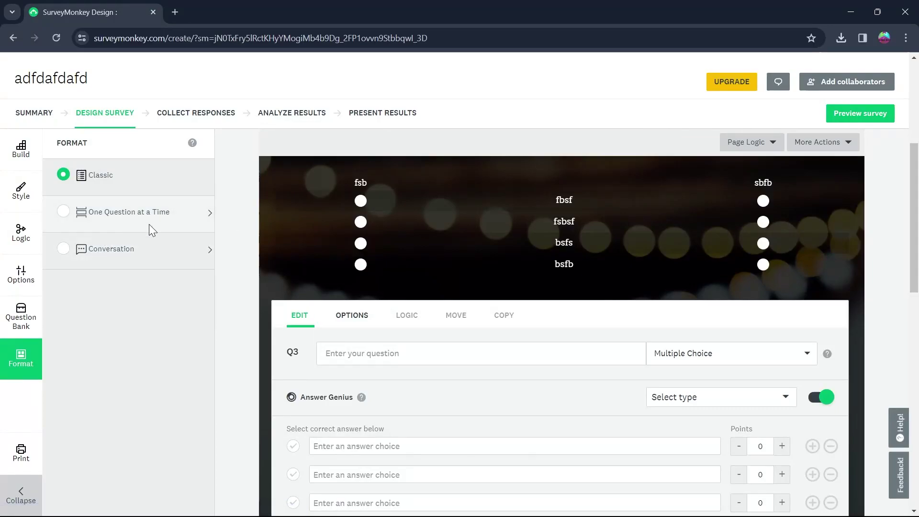
pyautogui.middleClick(570, 111)
# - On Collect Responses, pick 'Send surveys your way' and create a 'Share a survey link' collector
pyautogui.click(197, 113)
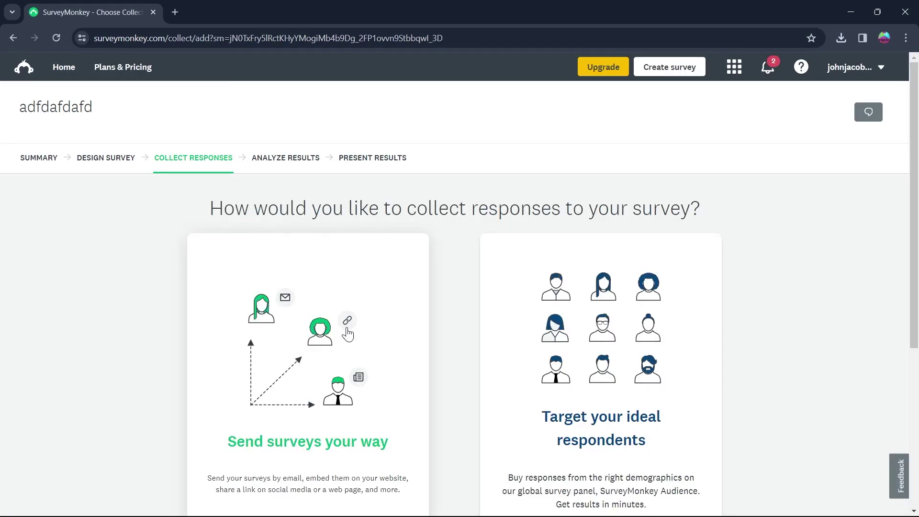
pyautogui.scroll(-4, 297, 287)
pyautogui.scroll(4, 262, 238)
pyautogui.moveTo(200, 211); pyautogui.dragTo(704, 211)
pyautogui.moveTo(704, 211)
pyautogui.mouseDown()
pyautogui.moveTo(493, 211)
pyautogui.moveTo(701, 211)
pyautogui.mouseUp()
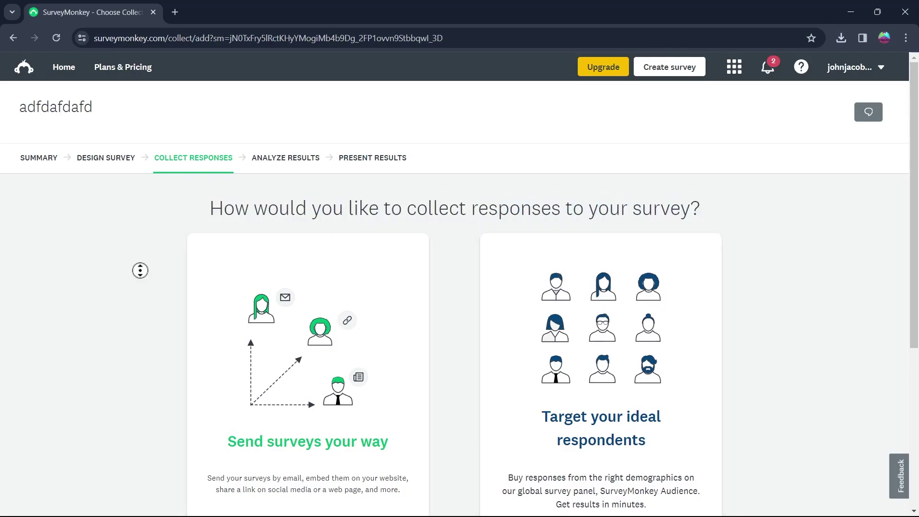
pyautogui.scroll(-2, 139, 297)
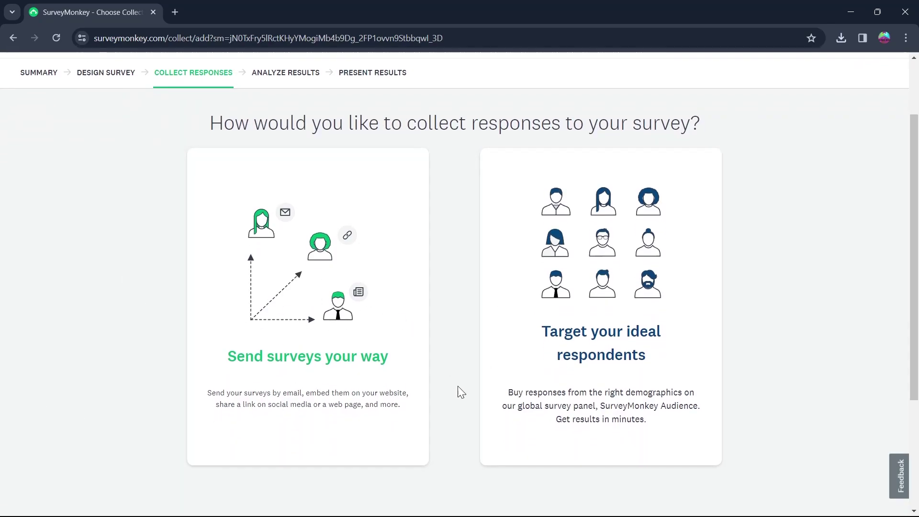
pyautogui.click(306, 323)
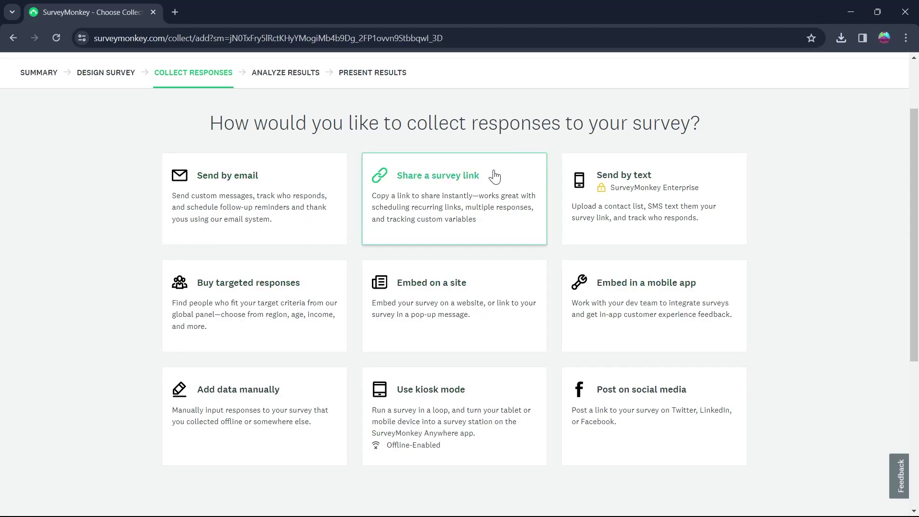
pyautogui.click(443, 193)
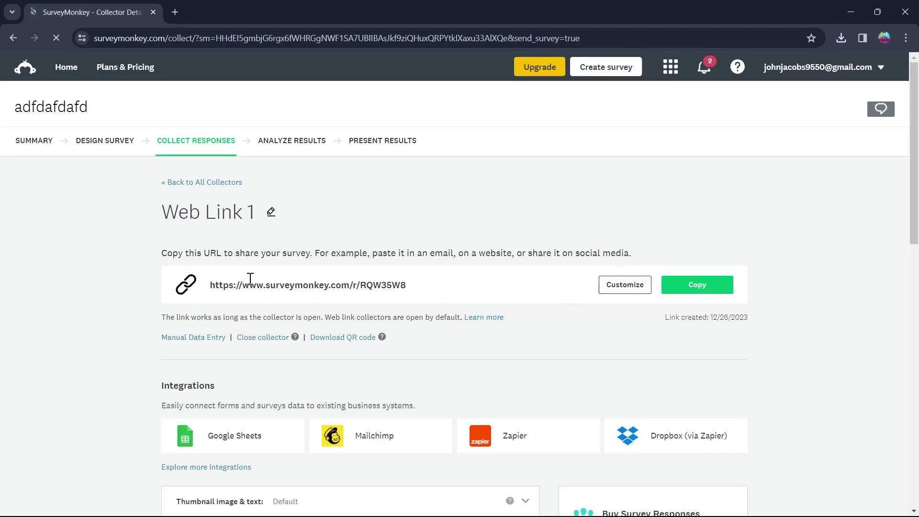
# - Copy the Web Link 1 URL, view the live survey in a new tab, then close it
pyautogui.click(695, 286)
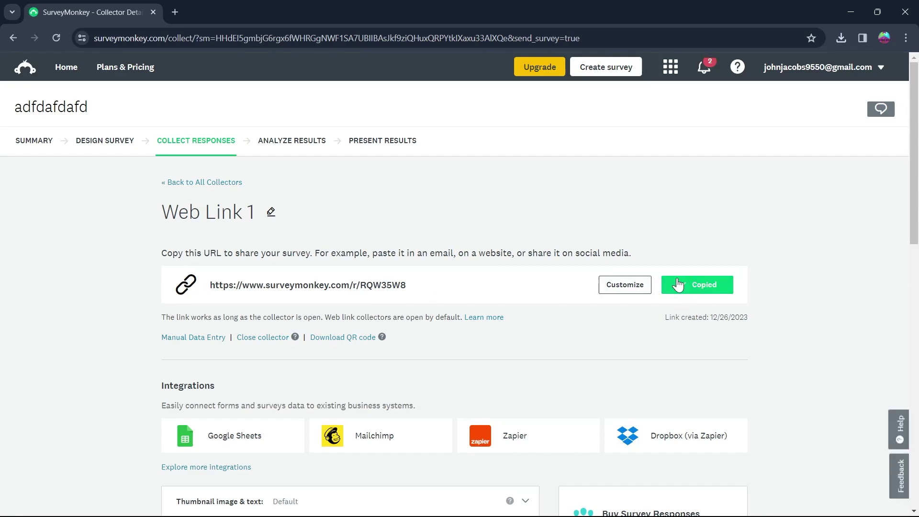
pyautogui.click(175, 12)
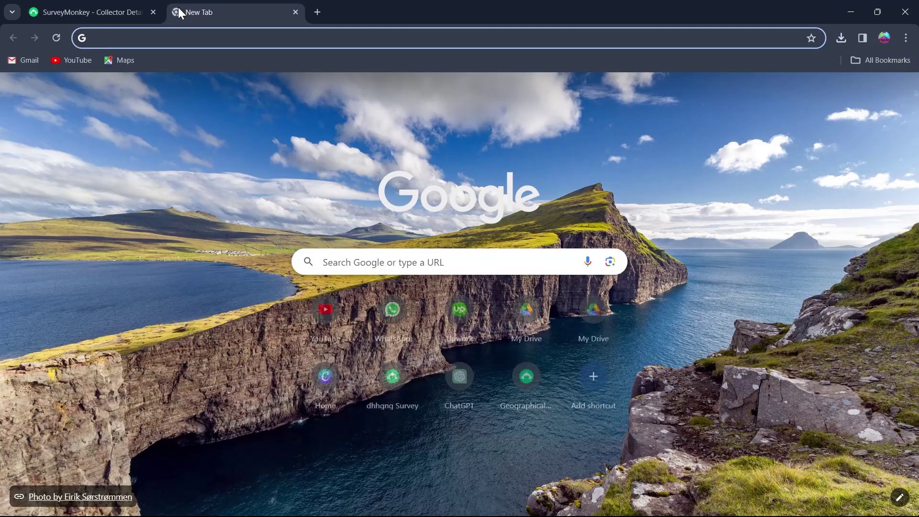
pyautogui.hotkey('ctrl', 'v')
pyautogui.press('Return')
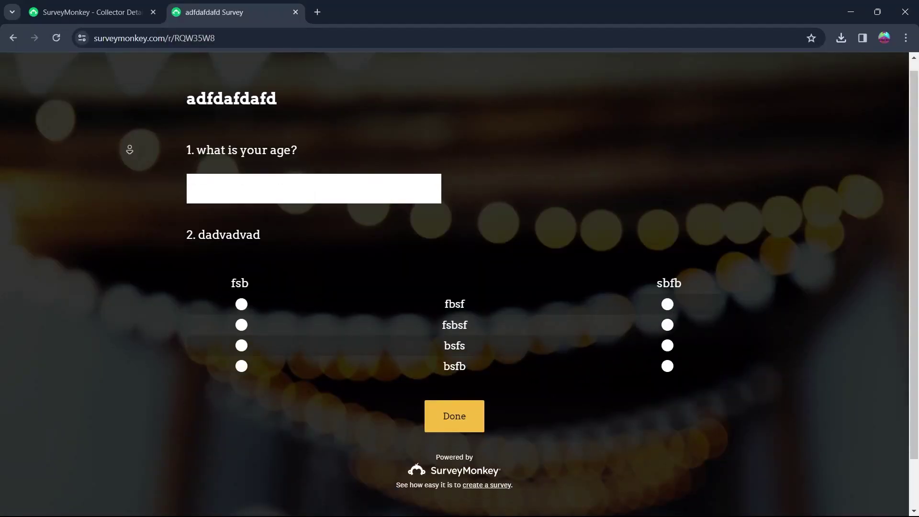
pyautogui.scroll(-1, 130, 174)
pyautogui.scroll(1, 147, 277)
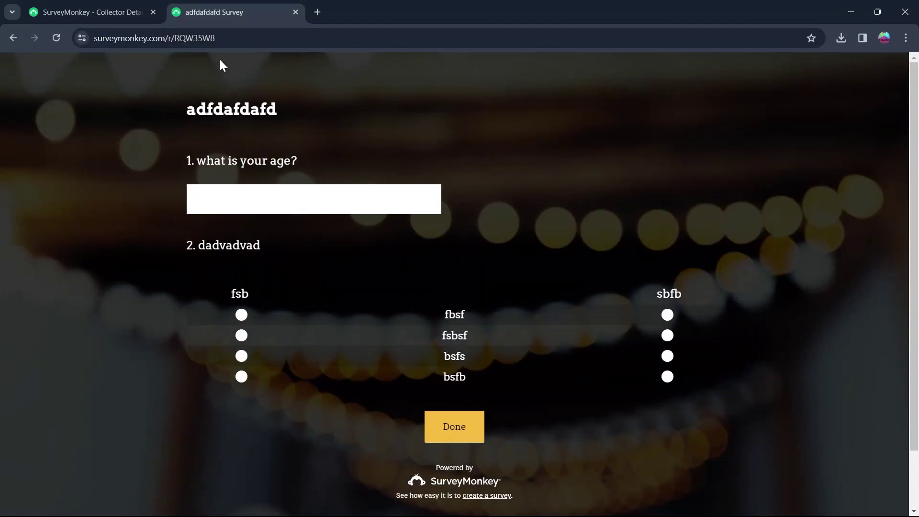
pyautogui.click(296, 11)
# - Scroll through the Web Link 1 collector settings
pyautogui.scroll(-5, 430, 291)
pyautogui.scroll(2, 432, 292)
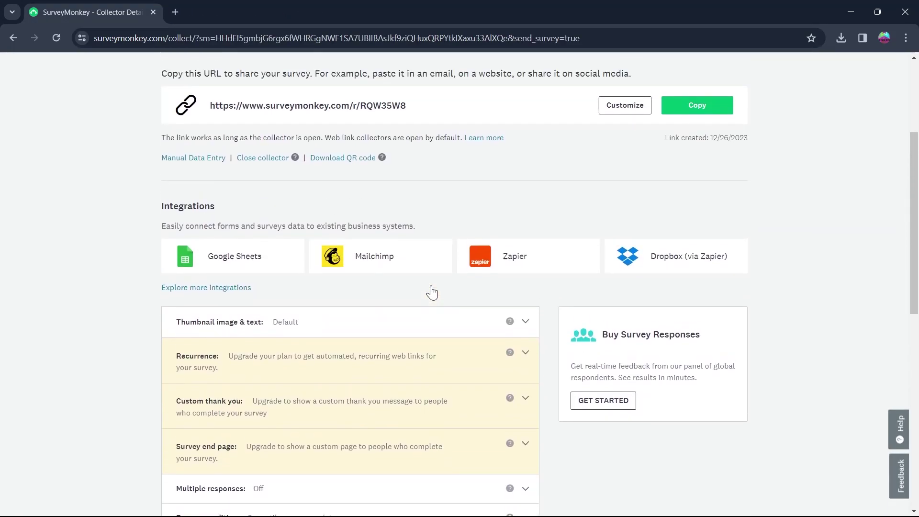
pyautogui.scroll(-6, 432, 292)
pyautogui.scroll(4, 429, 304)
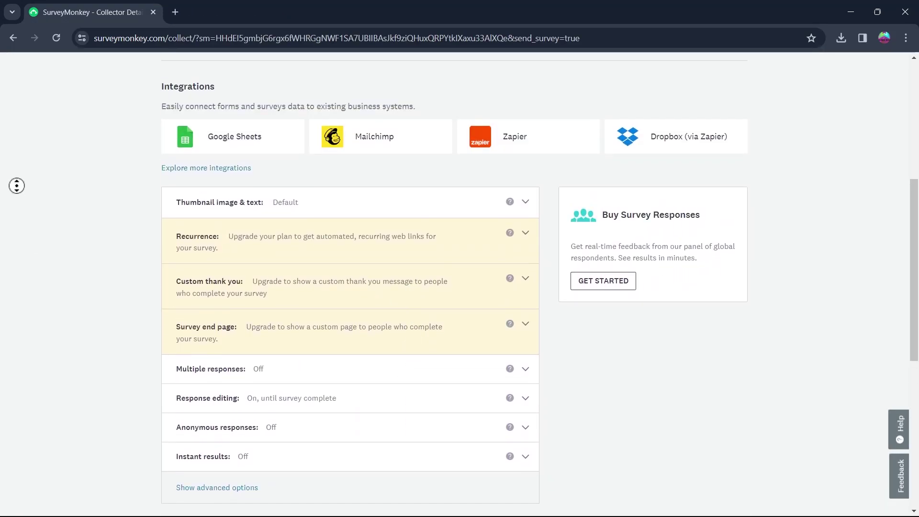
pyautogui.scroll(-1, 17, 186)
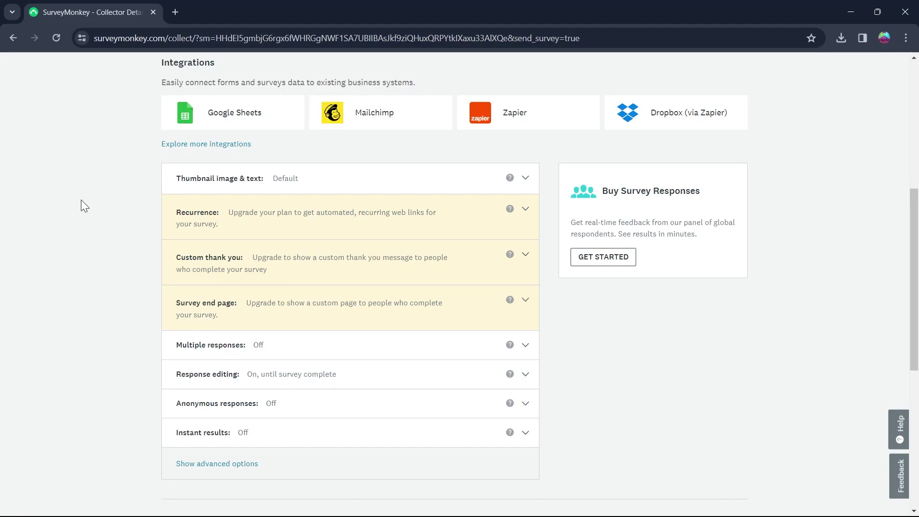
pyautogui.scroll(-7, 82, 199)
pyautogui.scroll(6, 79, 271)
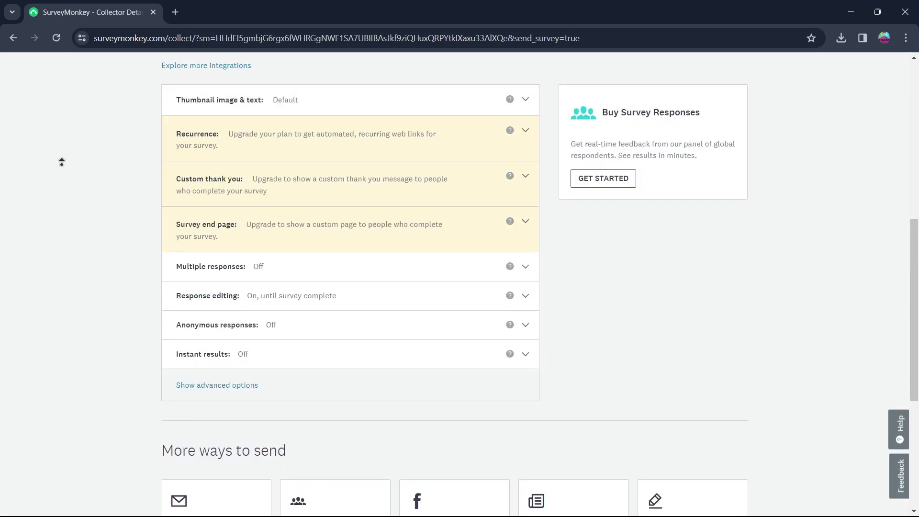
pyautogui.scroll(8, 61, 161)
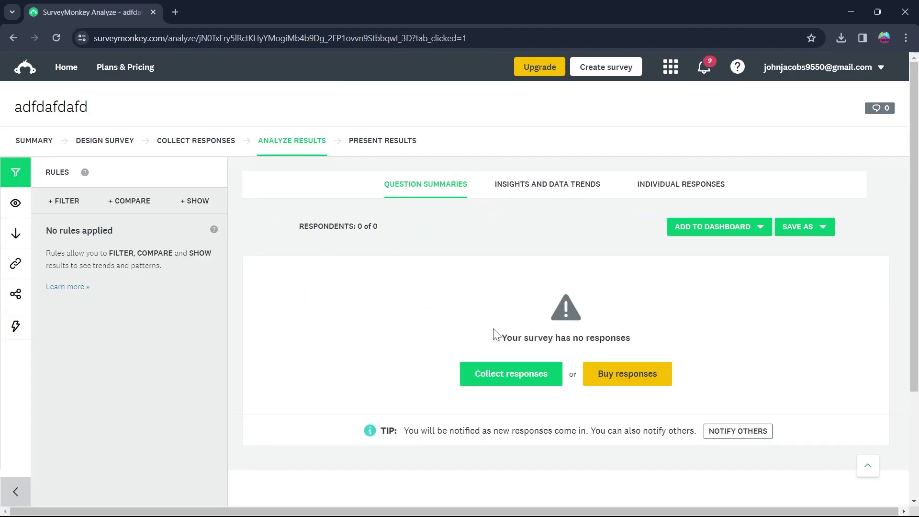
# - Move from the no-responses Analyze page to Present Results, where no dashboards exist yet
pyautogui.moveTo(493, 330); pyautogui.dragTo(730, 341)
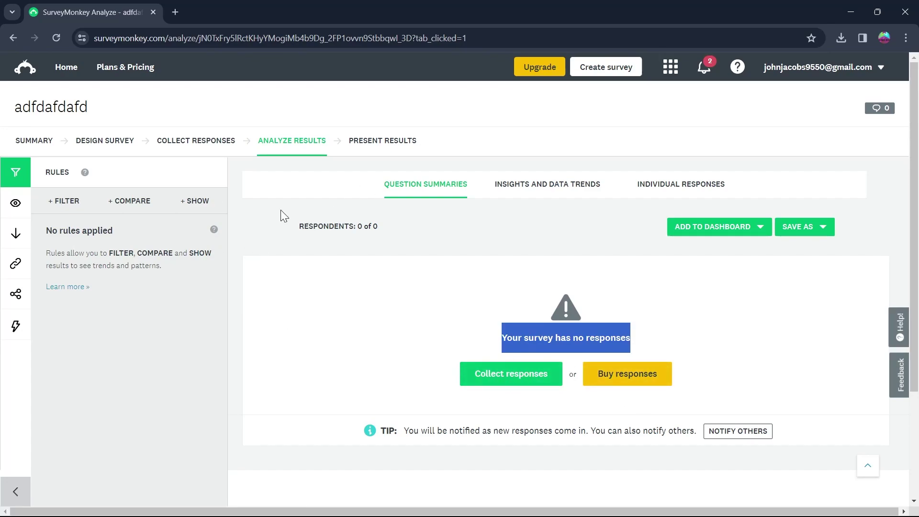
pyautogui.click(381, 143)
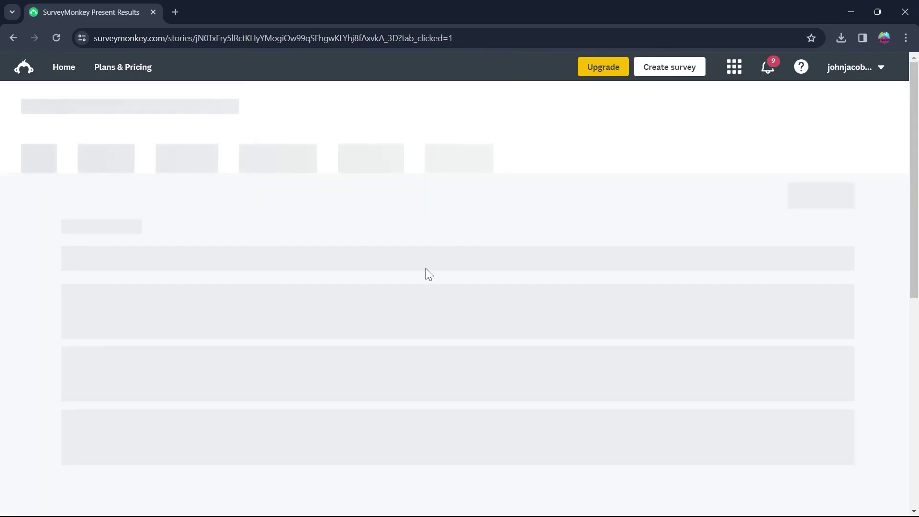
pyautogui.scroll(-1, 383, 209)
pyautogui.scroll(1, 396, 206)
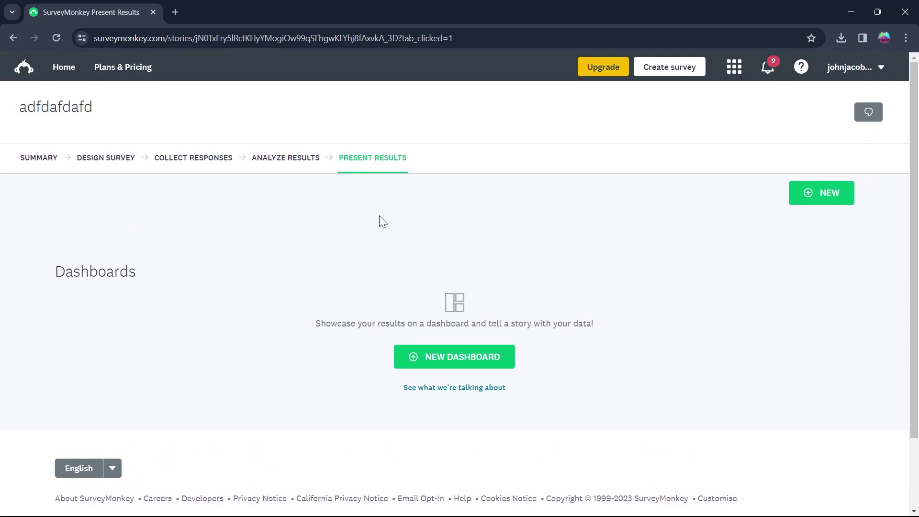
pyautogui.moveTo(306, 318); pyautogui.dragTo(468, 320)
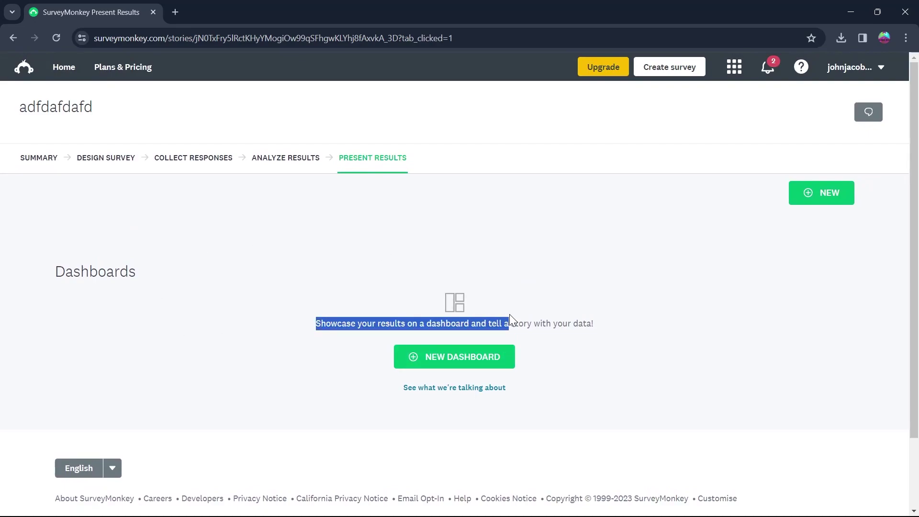
pyautogui.moveTo(561, 314); pyautogui.dragTo(598, 309)
pyautogui.click(700, 339)
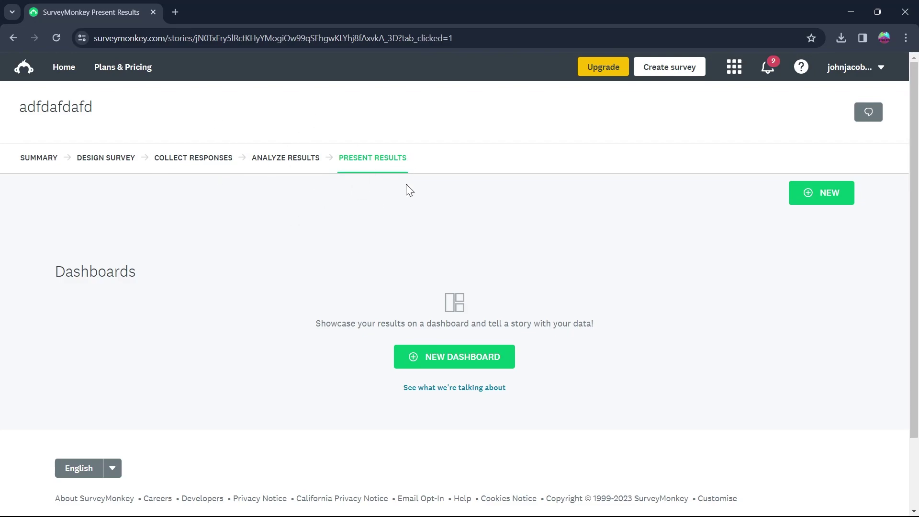
# - Go to Home and open the '...' actions menu on the adfdafdafd survey card
pyautogui.click(59, 71)
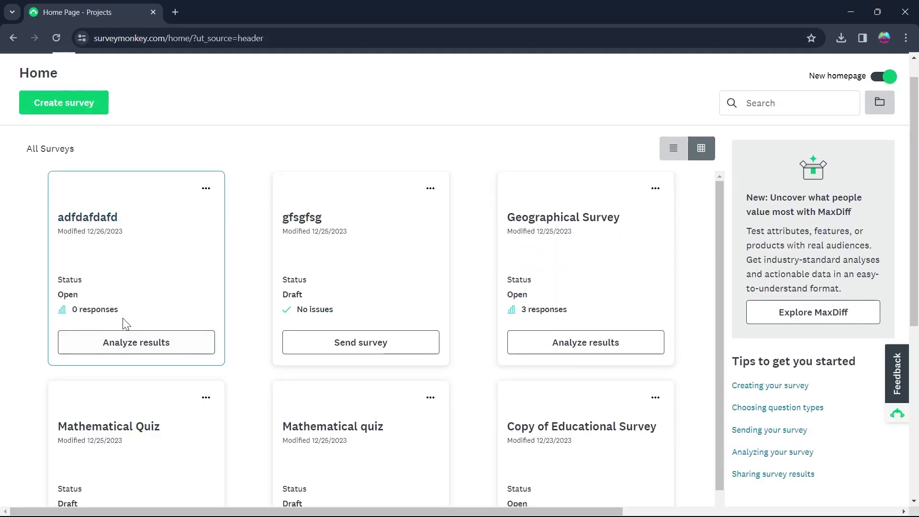
pyautogui.click(206, 188)
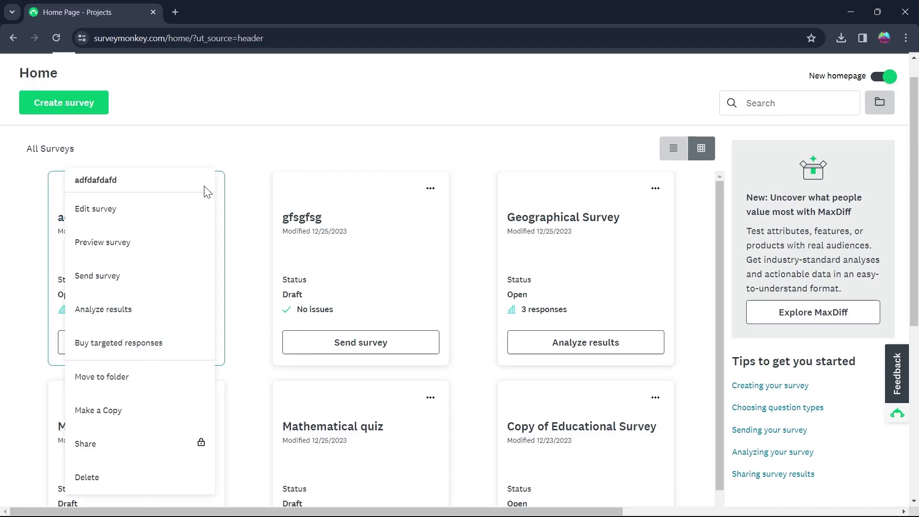
pyautogui.scroll(-2, 235, 201)
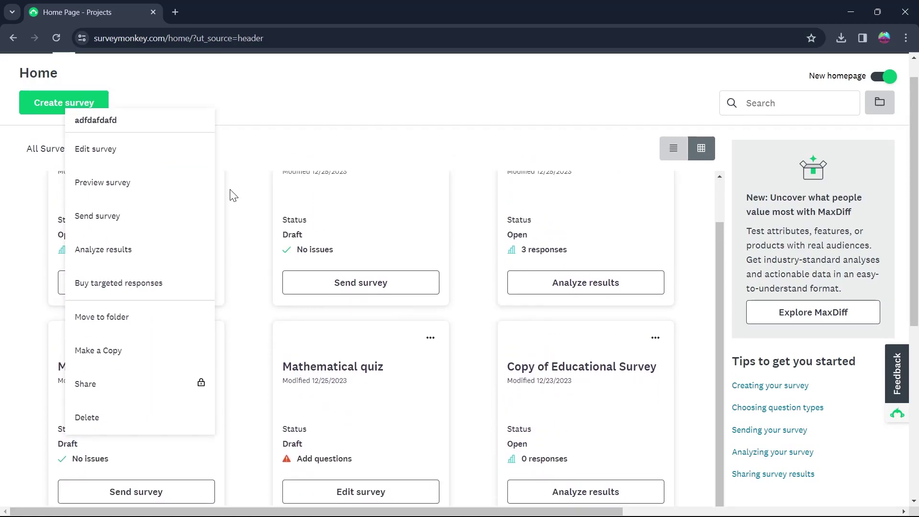
pyautogui.scroll(2, 113, 180)
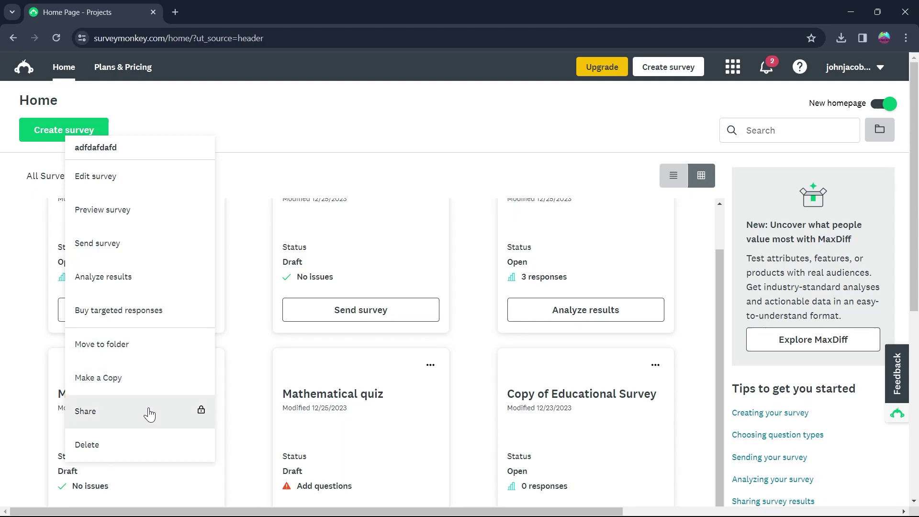
# - Delete the adfdafdafd survey, confirming past the warning that it can't be undone
pyautogui.click(155, 445)
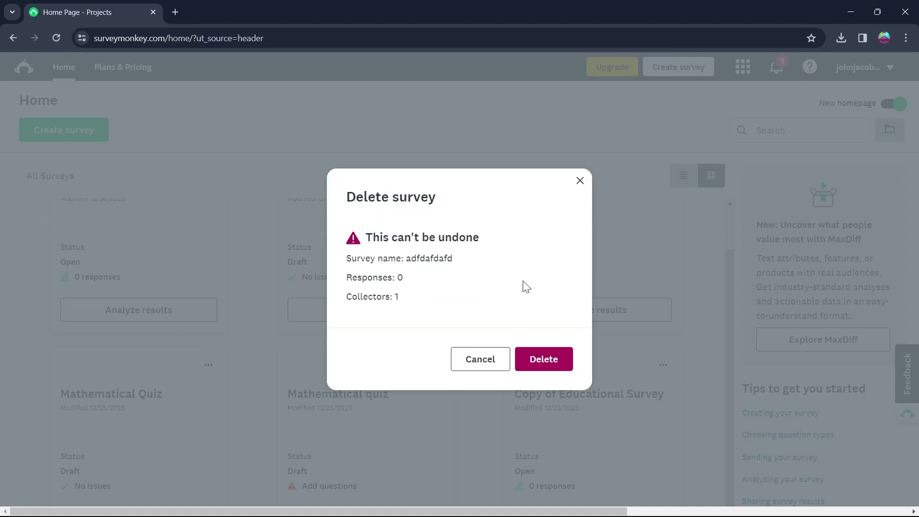
pyautogui.moveTo(351, 242); pyautogui.dragTo(585, 246)
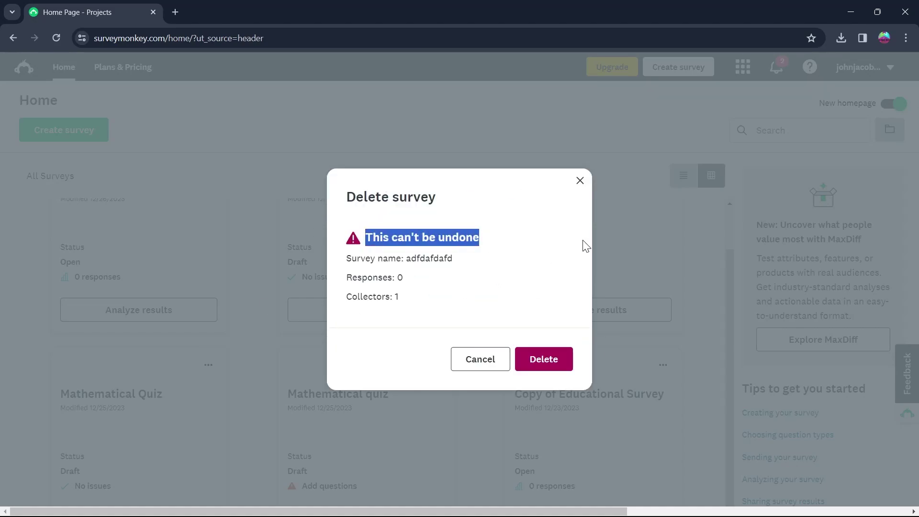
pyautogui.click(543, 359)
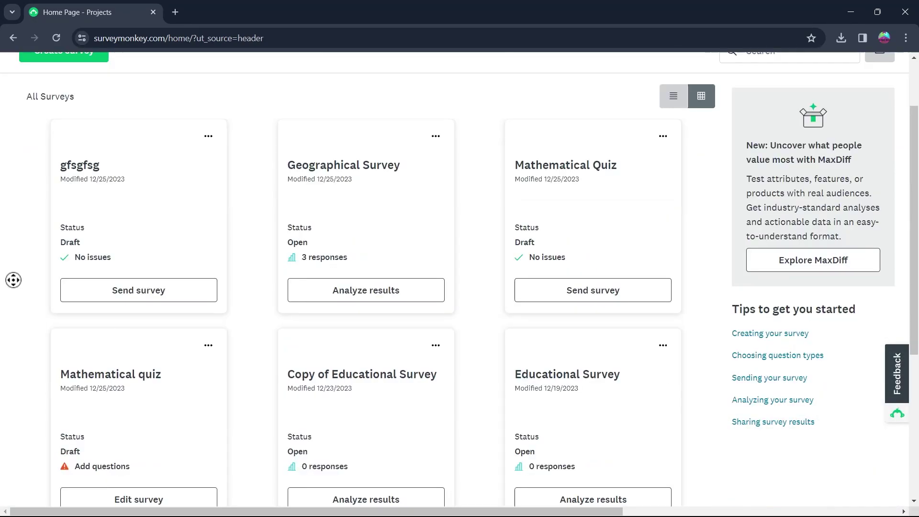
# - Minimise Chrome to reveal the Windows desktop and bring up its context menu
pyautogui.middleClick(199, 115)
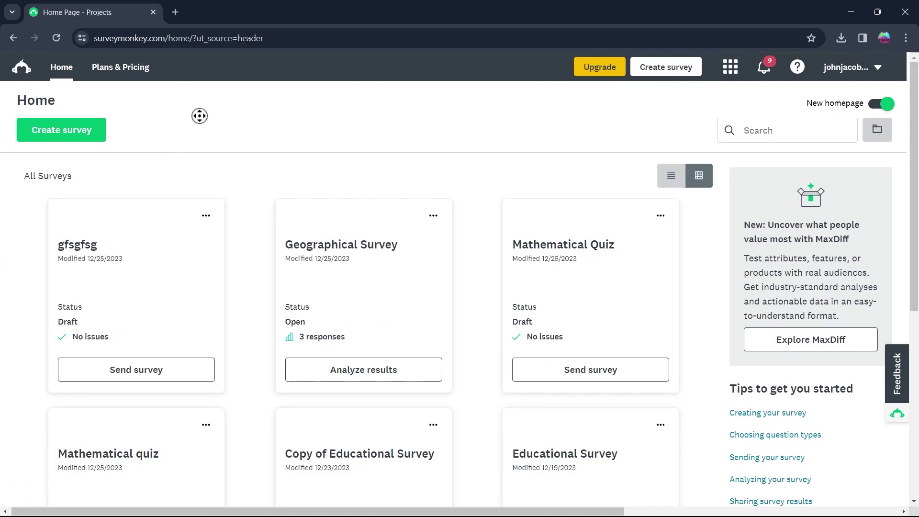
pyautogui.hscroll(-1, 162, 116)
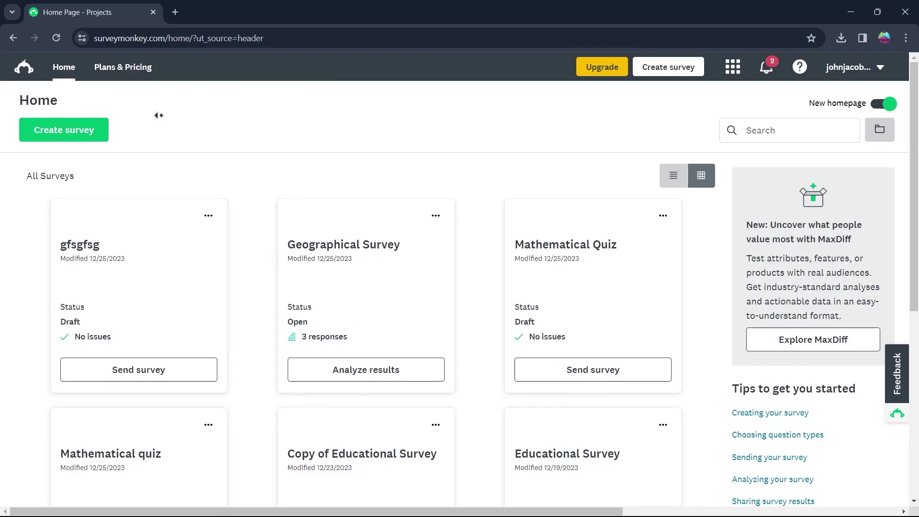
pyautogui.click(159, 116)
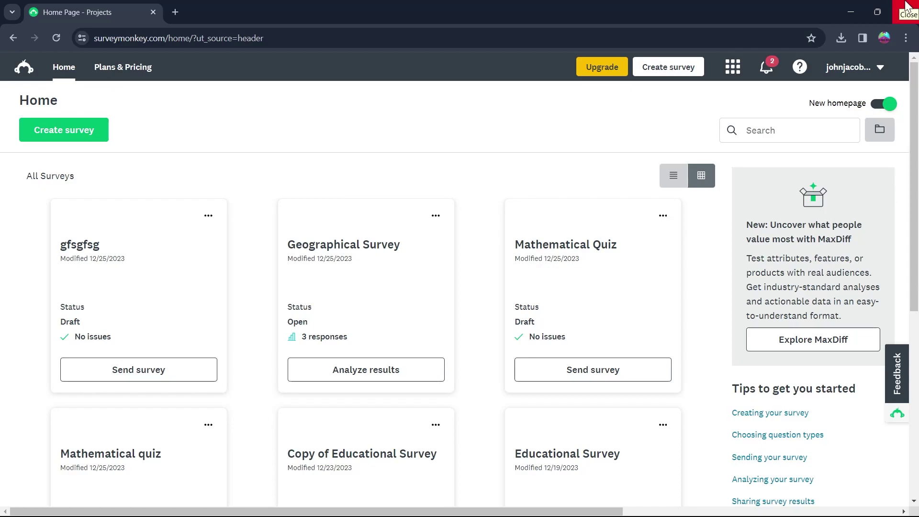
pyautogui.click(851, 6)
pyautogui.rightClick(459, 72)
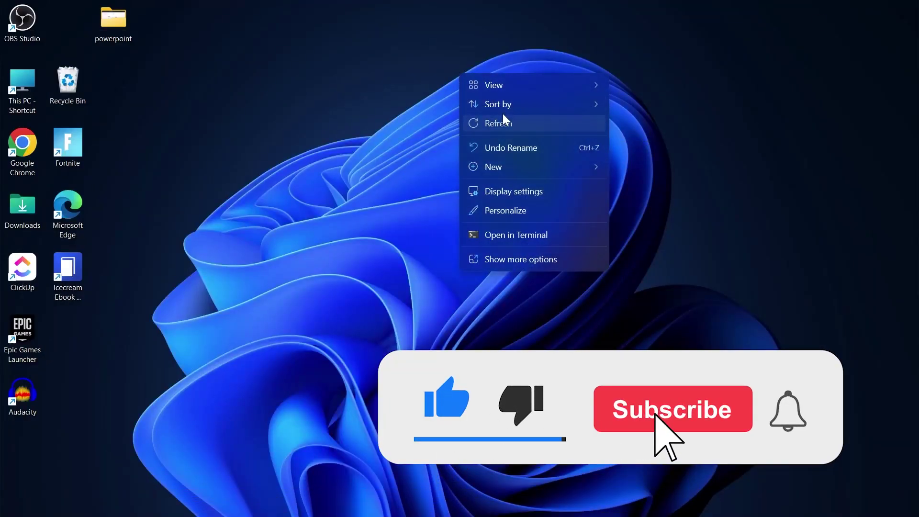